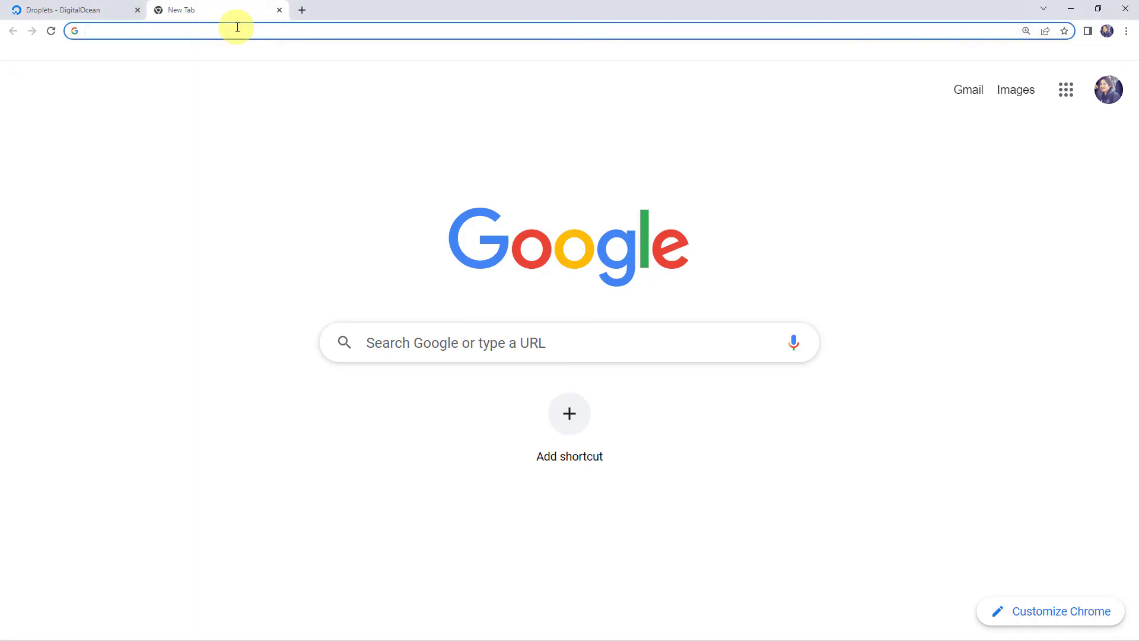
Load pabbly.com and start signing in to Pabbly Connect
{"action": "type", "text": "pab"}
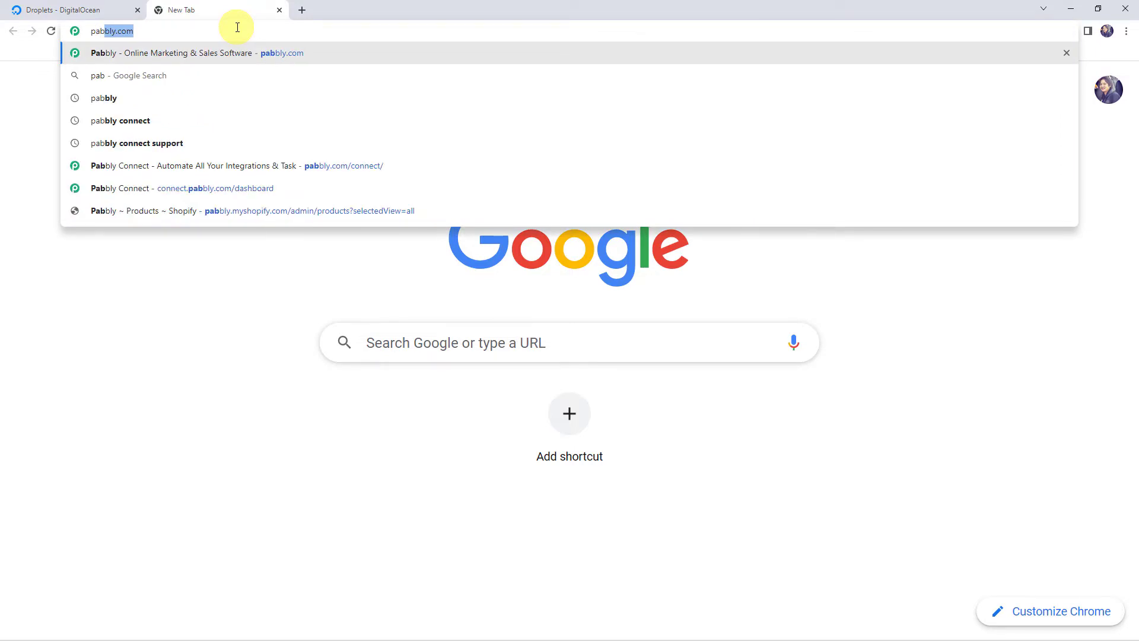
{"action": "key", "text": "Return"}
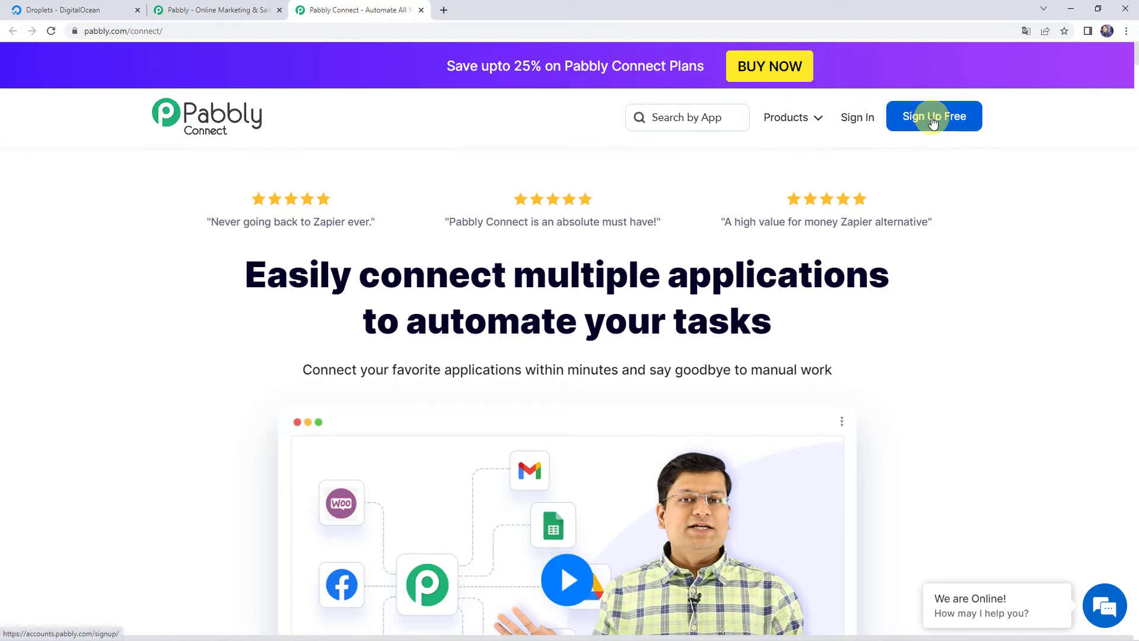
{"action": "left_click", "coordinate": [857, 123]}
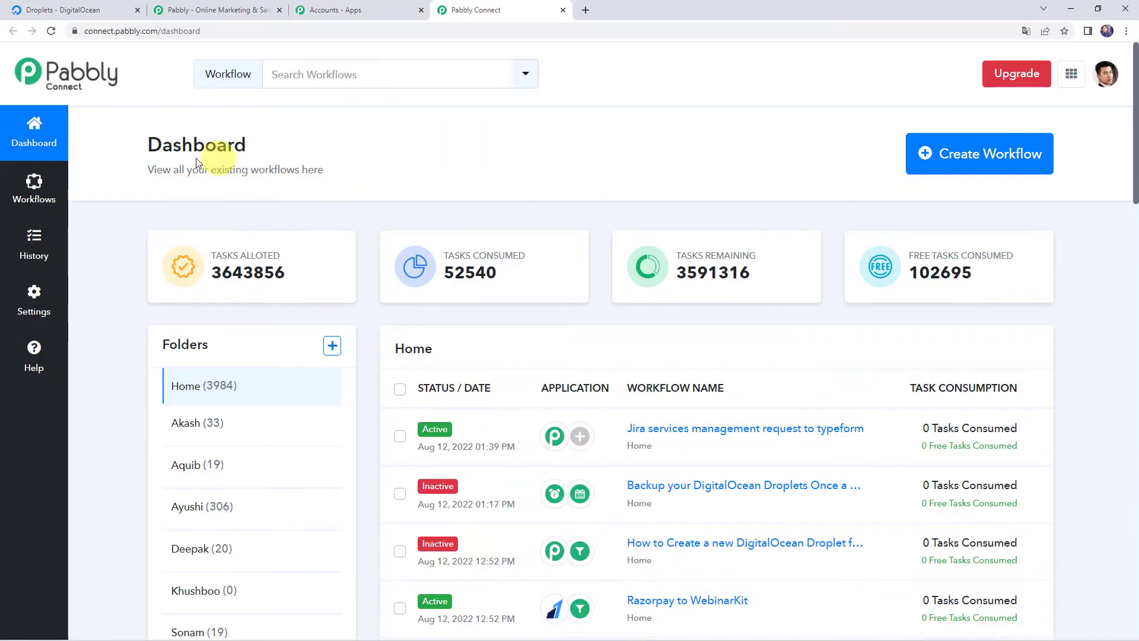
Create a new workflow named 'Power On or Off DigitalOcean Droplets Weekly' using the pasted name
{"action": "scroll", "coordinate": [600, 369], "scroll_direction": "down", "scroll_amount": 7}
{"action": "scroll", "coordinate": [601, 368], "scroll_direction": "up", "scroll_amount": 7}
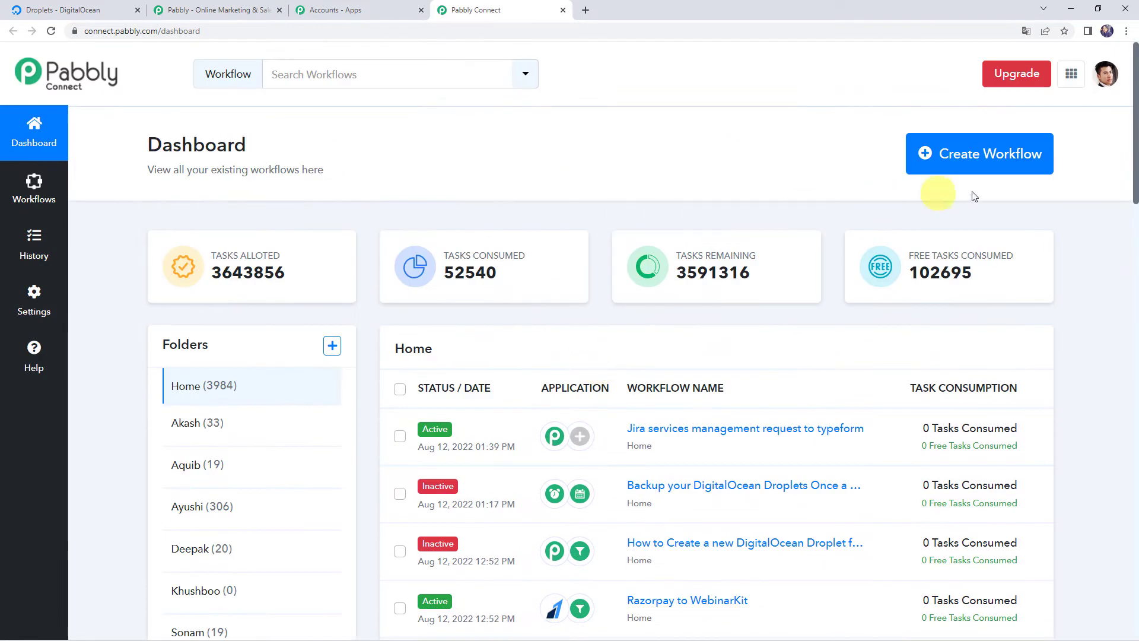
{"action": "left_click", "coordinate": [964, 158]}
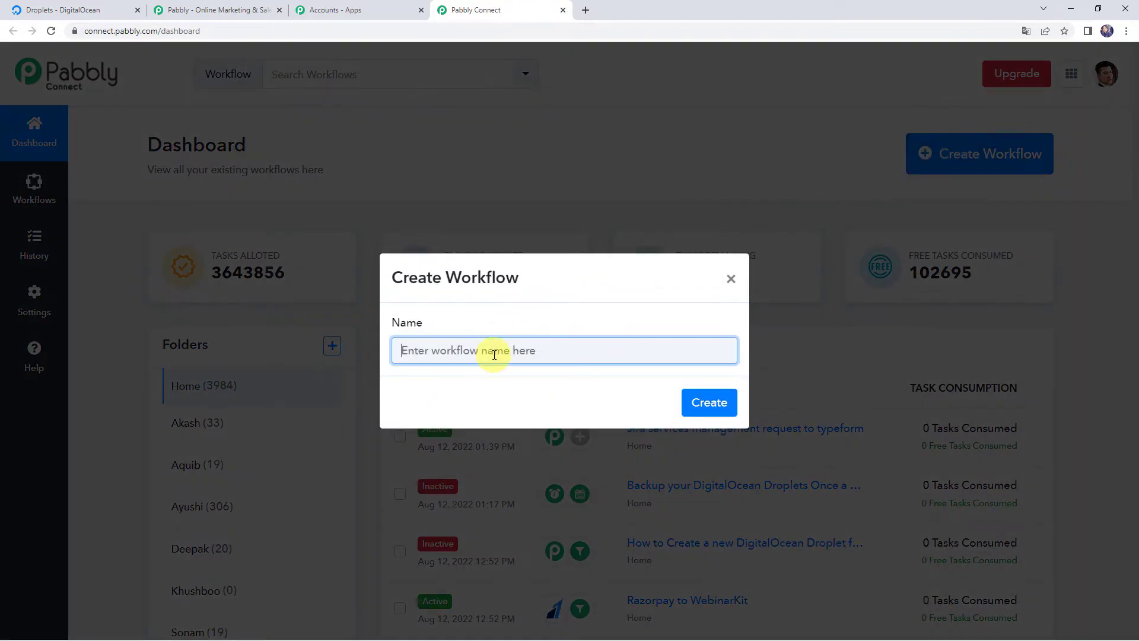
{"action": "type", "text": "Power On or Off DigitalOcean Droplets Weekly"}
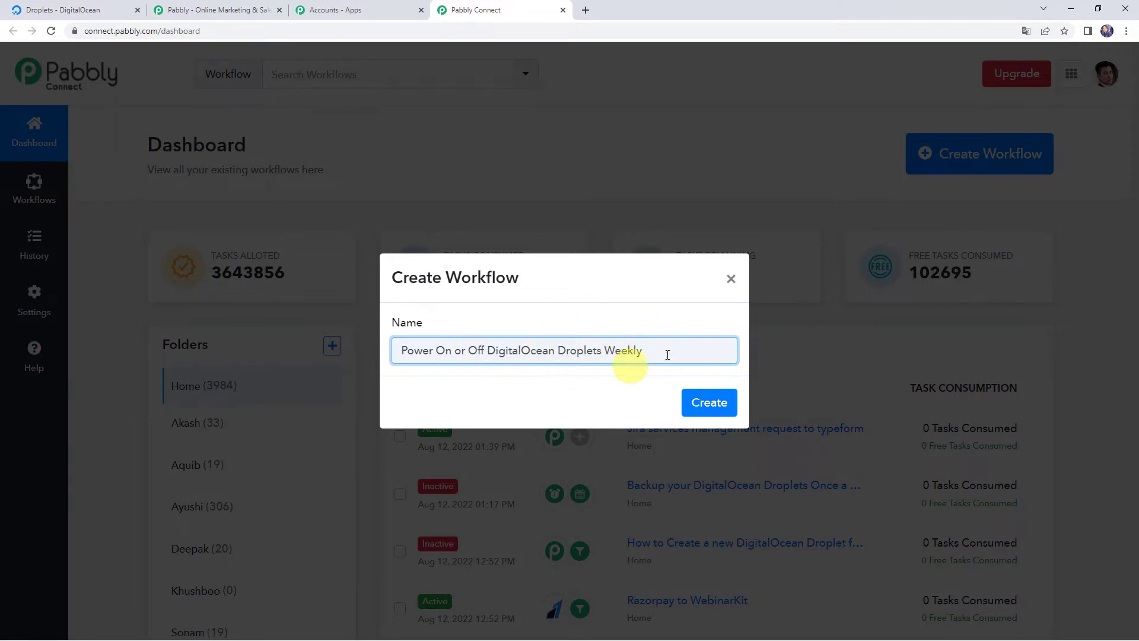
{"action": "left_click", "coordinate": [720, 406]}
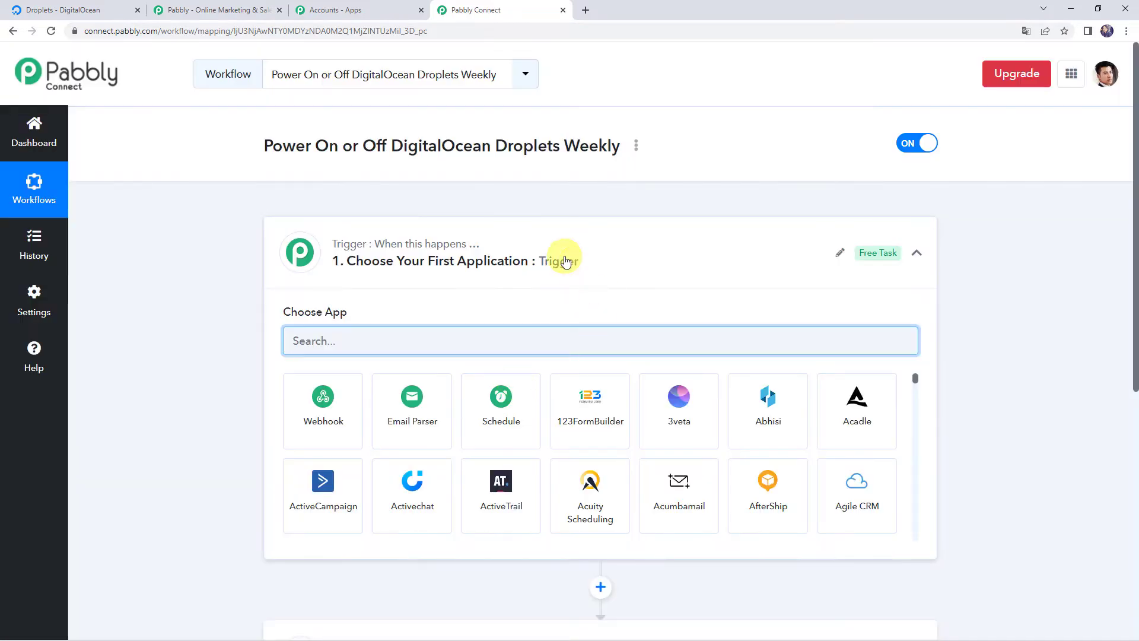
Search 'sche' among trigger apps and pick Schedule as the workflow trigger
{"action": "left_click", "coordinate": [564, 261]}
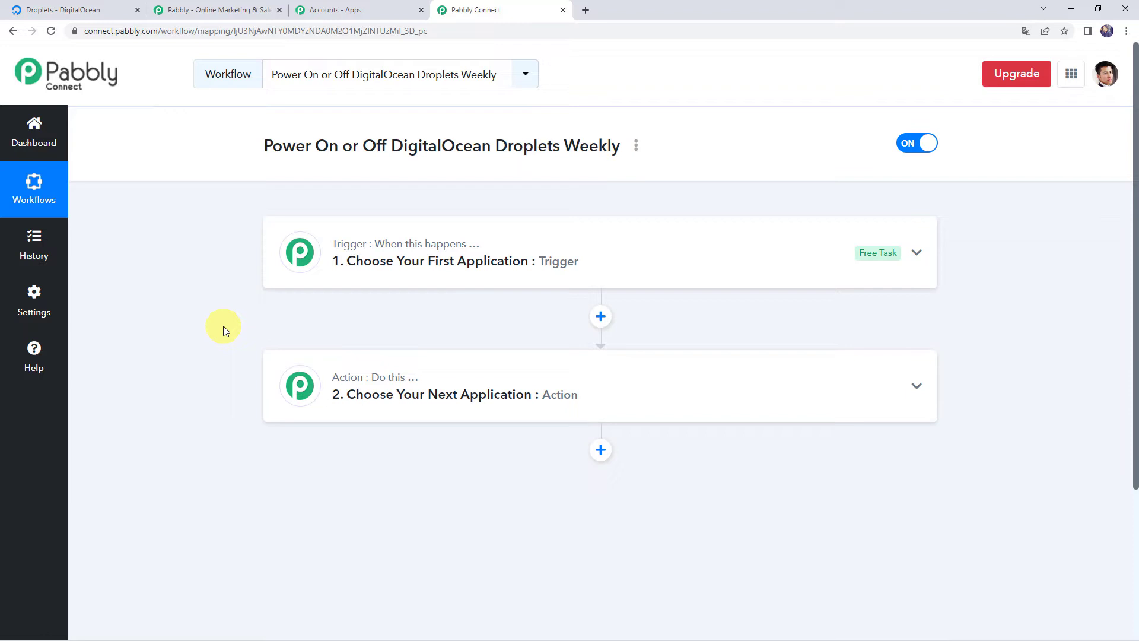
{"action": "left_click", "coordinate": [501, 261]}
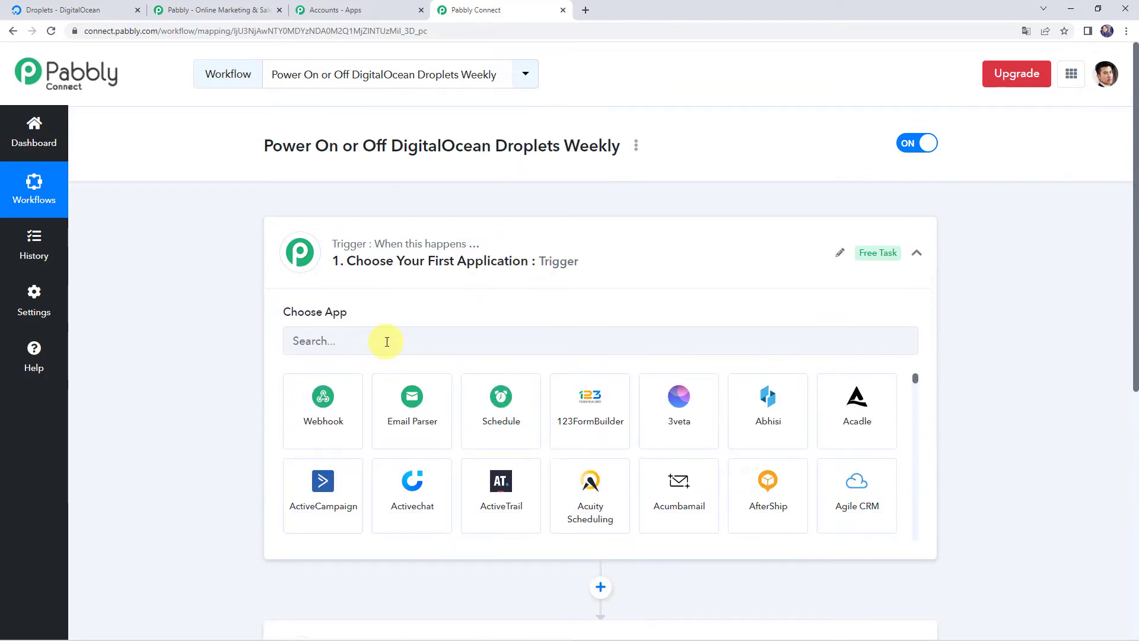
{"action": "left_click", "coordinate": [364, 338]}
{"action": "type", "text": "sche"}
{"action": "left_click", "coordinate": [310, 392]}
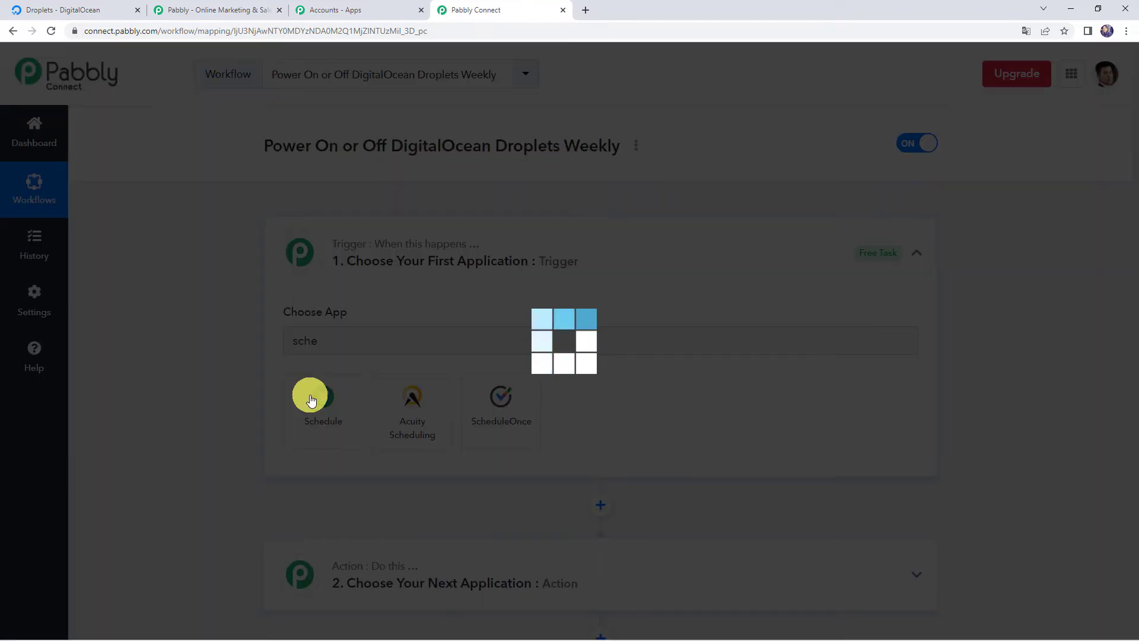
Set the Schedule trigger to Days of the week, Monday, at 10:00, and save it
{"action": "scroll", "coordinate": [311, 401], "scroll_direction": "down", "scroll_amount": 2}
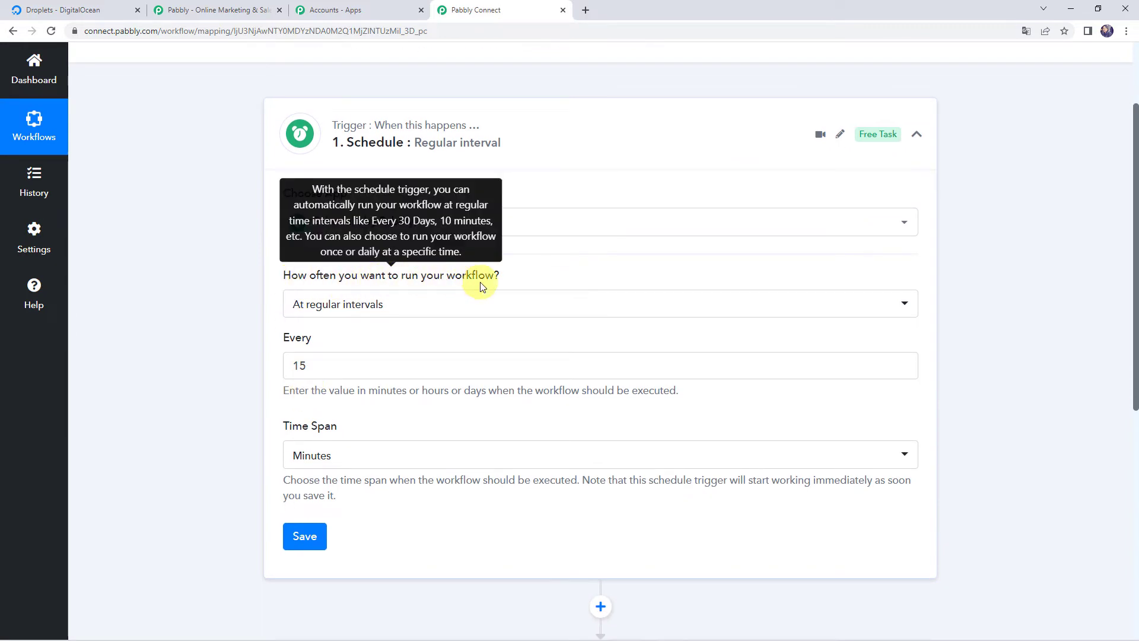
{"action": "left_click", "coordinate": [356, 310]}
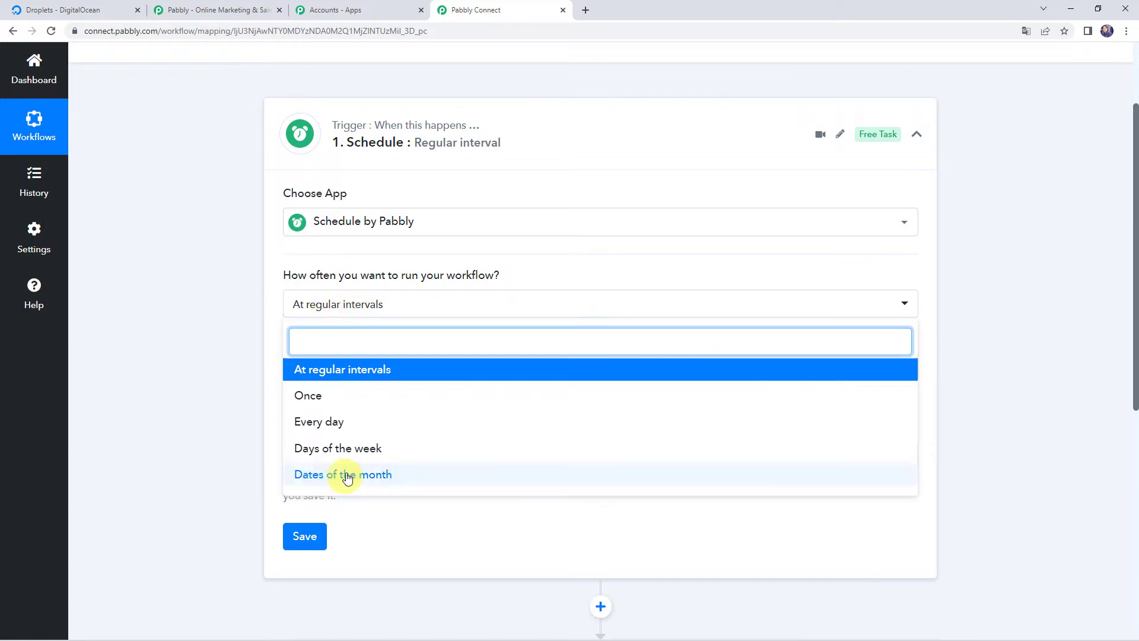
{"action": "left_click", "coordinate": [353, 449]}
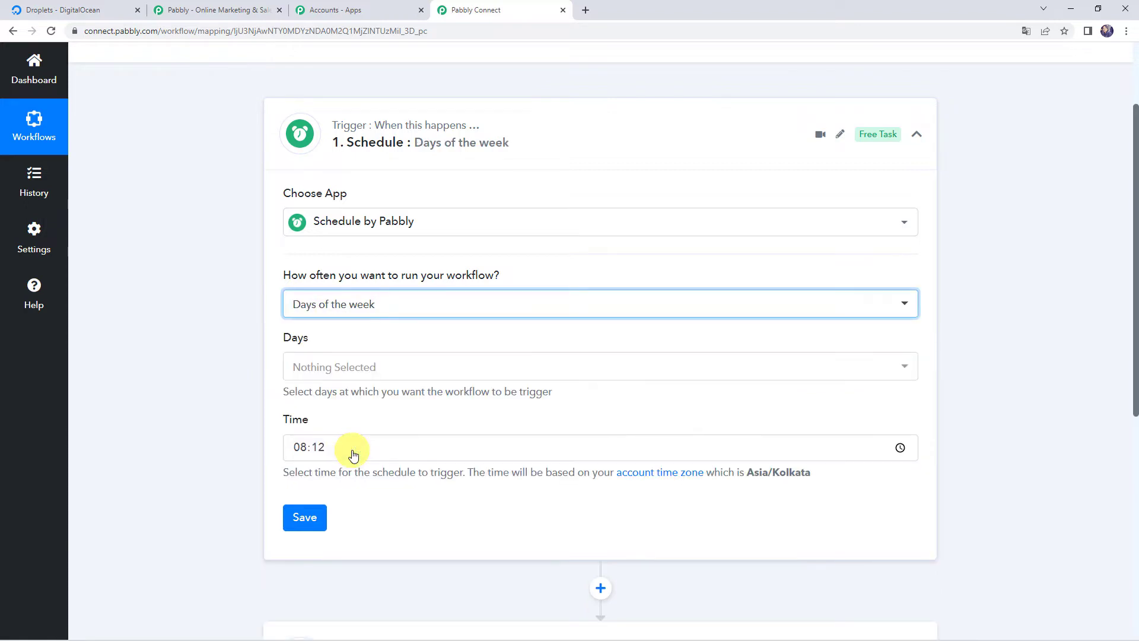
{"action": "left_click", "coordinate": [320, 370]}
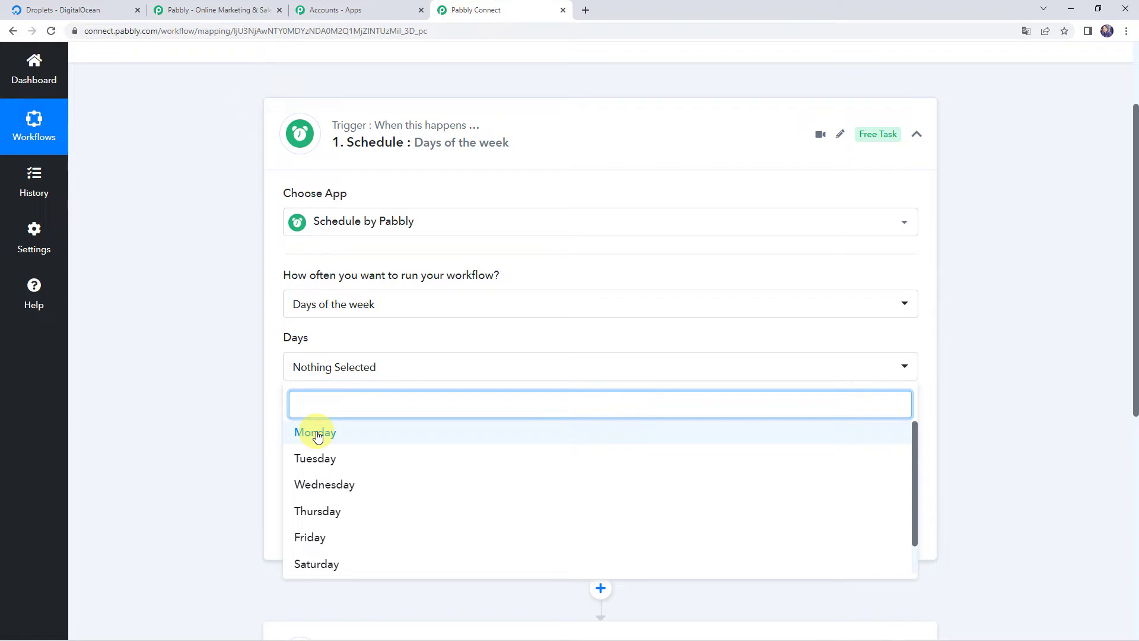
{"action": "left_click", "coordinate": [233, 420]}
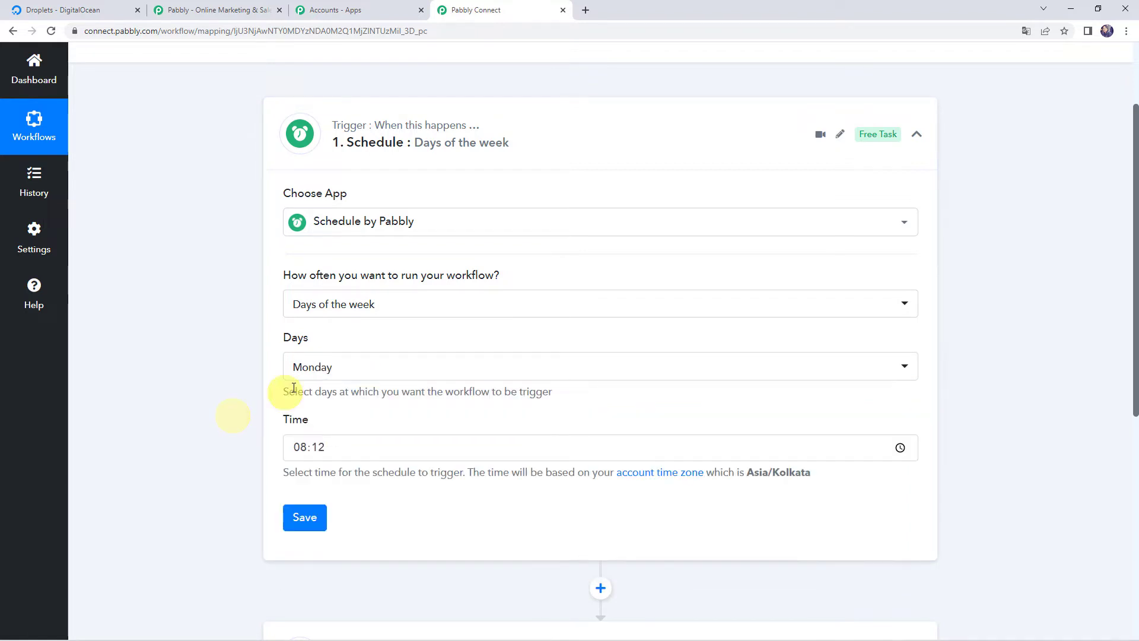
{"action": "left_click", "coordinate": [300, 451]}
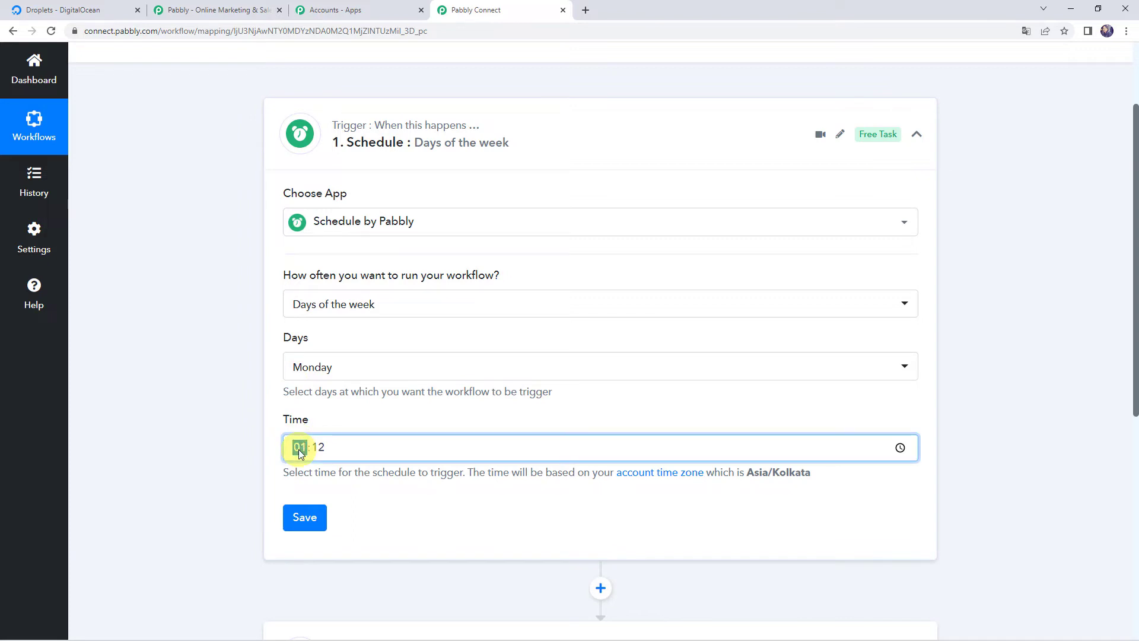
{"action": "left_click", "coordinate": [219, 446]}
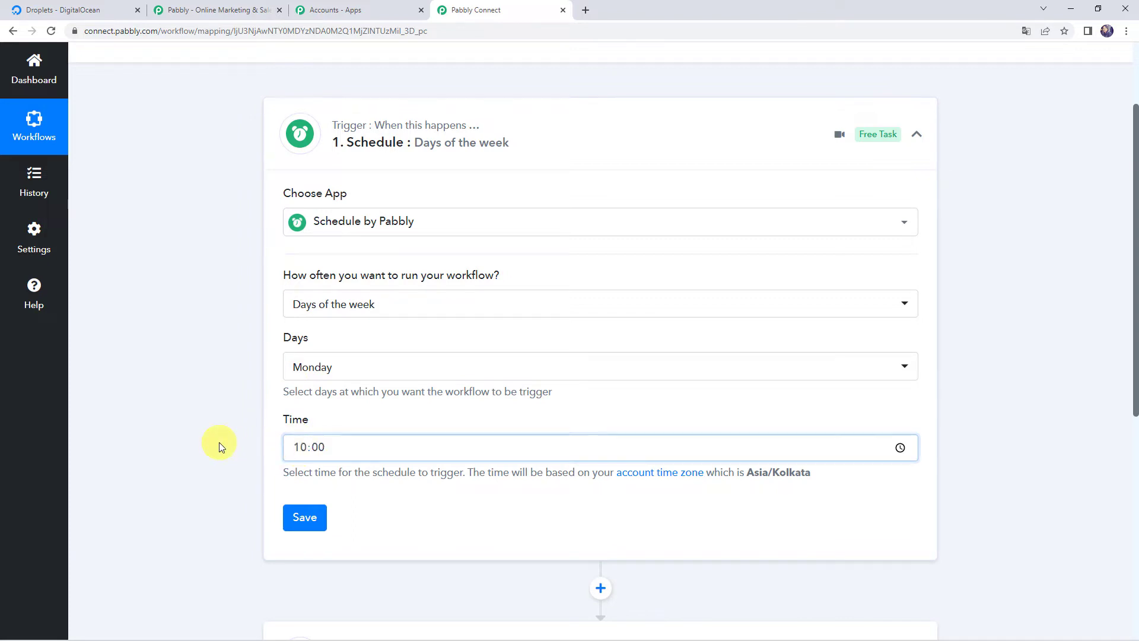
{"action": "left_click", "coordinate": [347, 305]}
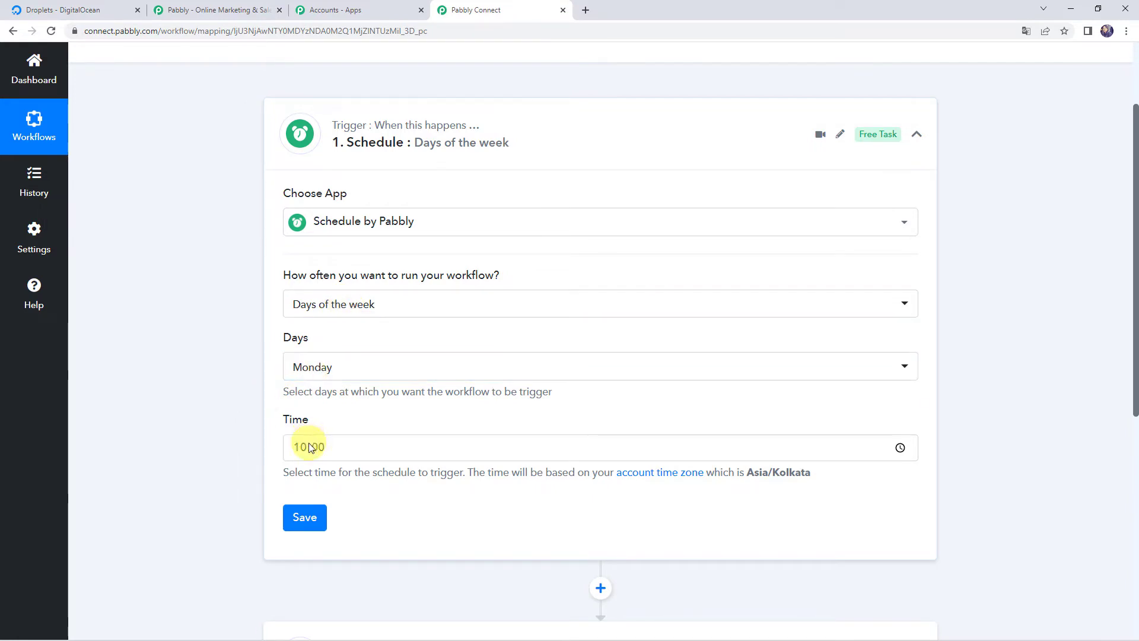
{"action": "left_click", "coordinate": [305, 517]}
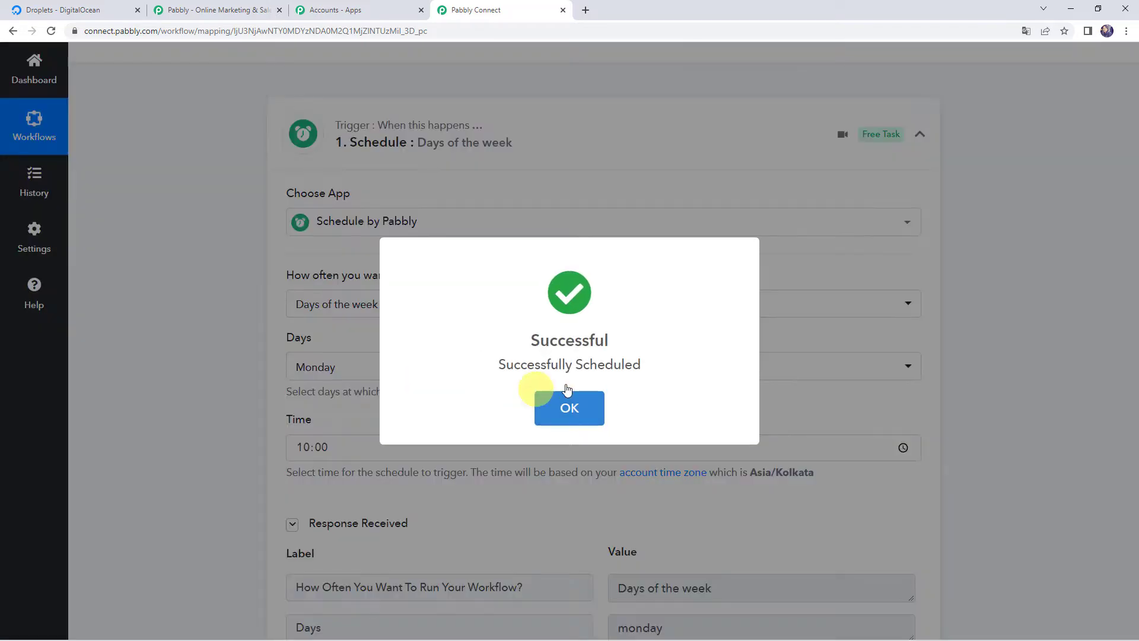
Dismiss the success message and highlight the received values monday and 10:00 local time
{"action": "left_click", "coordinate": [567, 405]}
{"action": "scroll", "coordinate": [187, 468], "scroll_direction": "down", "scroll_amount": 2}
{"action": "scroll", "coordinate": [186, 469], "scroll_direction": "down", "scroll_amount": 3}
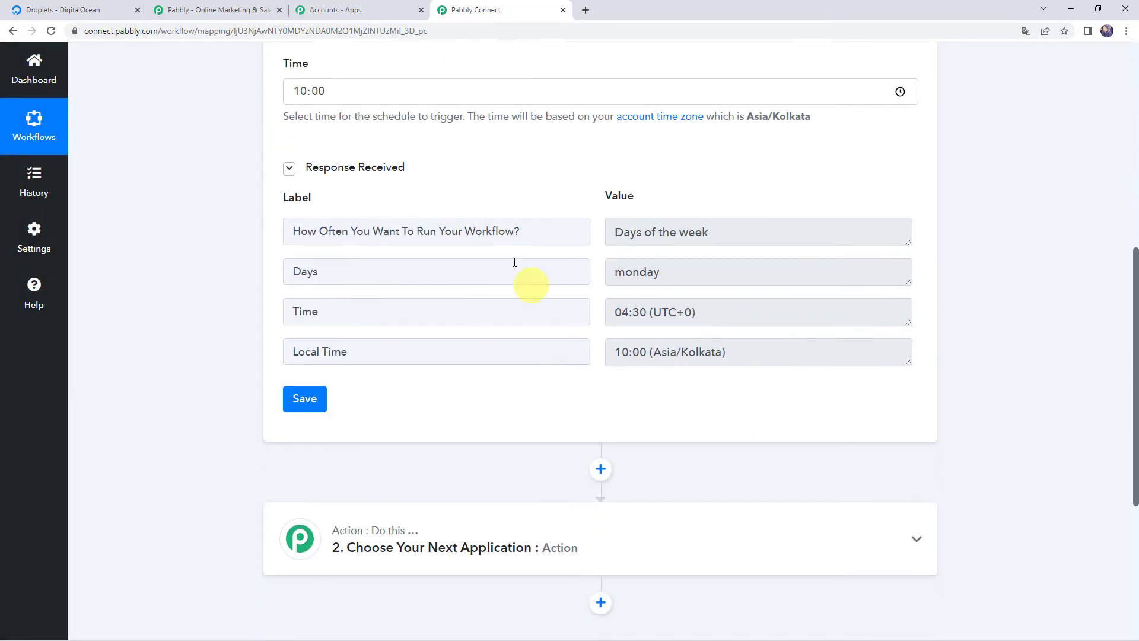
{"action": "left_click", "coordinate": [325, 275]}
{"action": "double_click", "coordinate": [702, 270]}
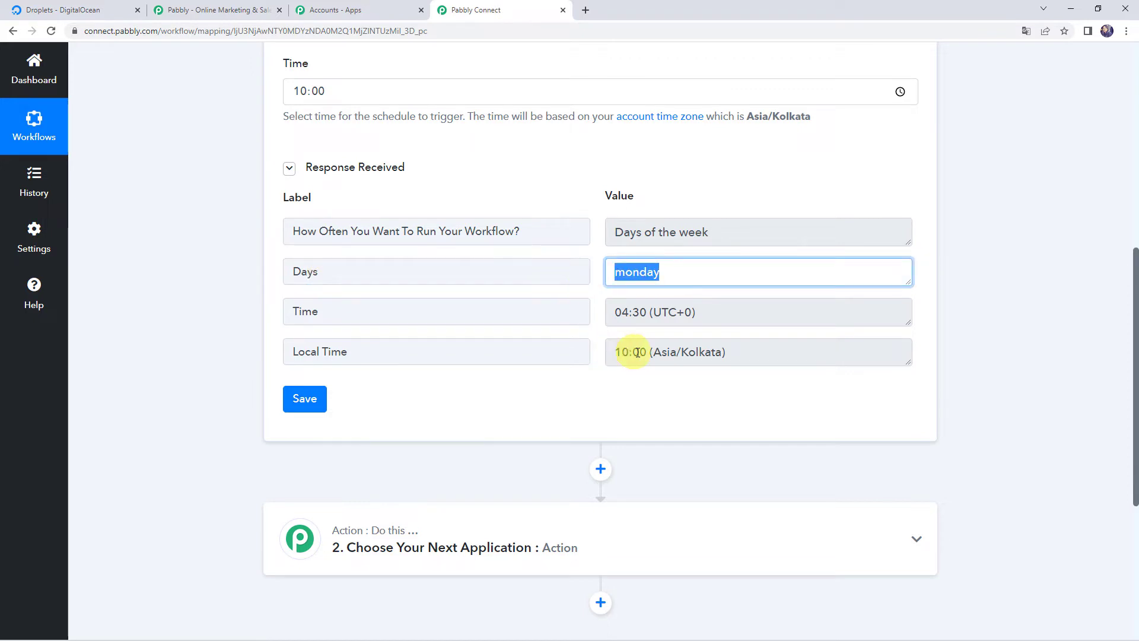
{"action": "left_click_drag", "start_coordinate": [647, 353], "coordinate": [606, 353]}
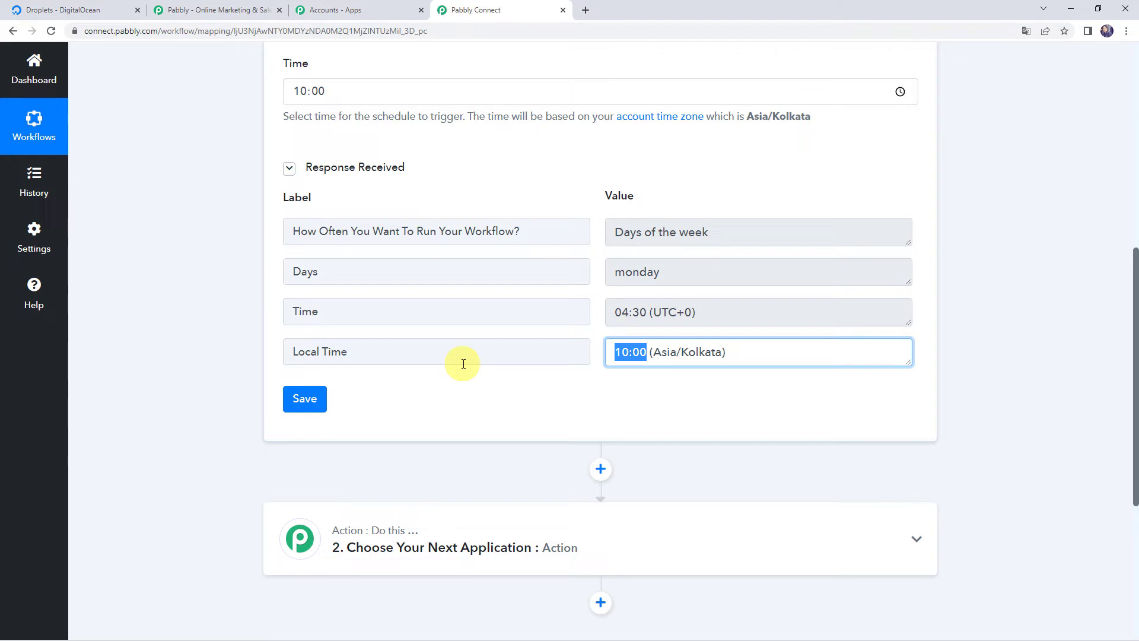
{"action": "scroll", "coordinate": [463, 363], "scroll_direction": "down", "scroll_amount": 4}
Search 'digi' and choose DigitalOcean as the action app
{"action": "left_click", "coordinate": [547, 329]}
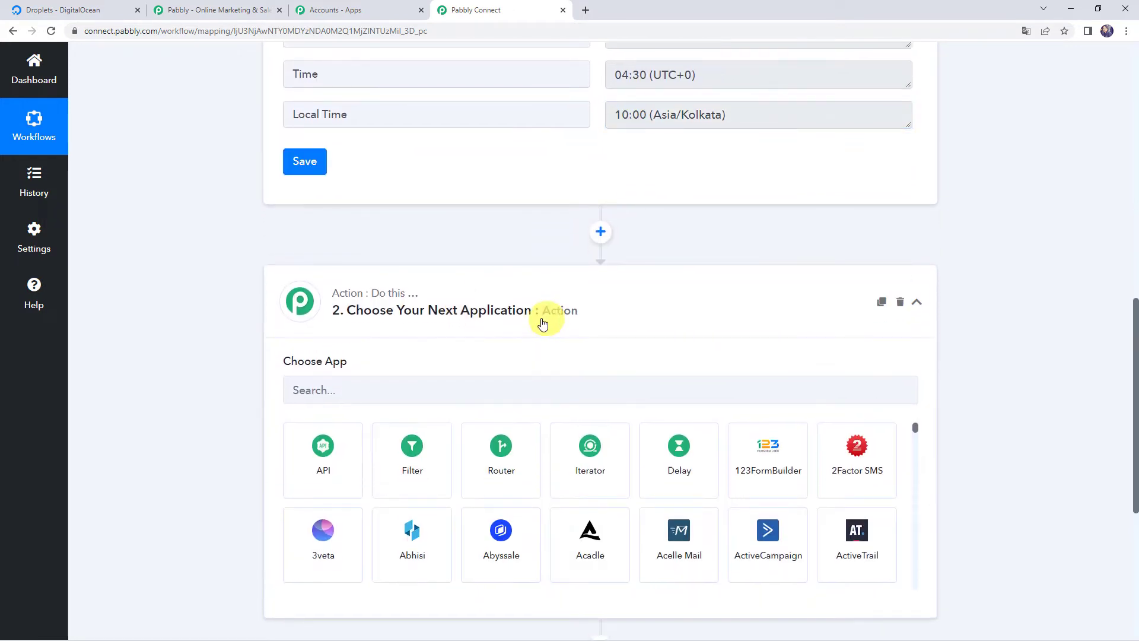
{"action": "left_click", "coordinate": [313, 396]}
{"action": "type", "text": "digi"}
{"action": "left_click", "coordinate": [409, 467]}
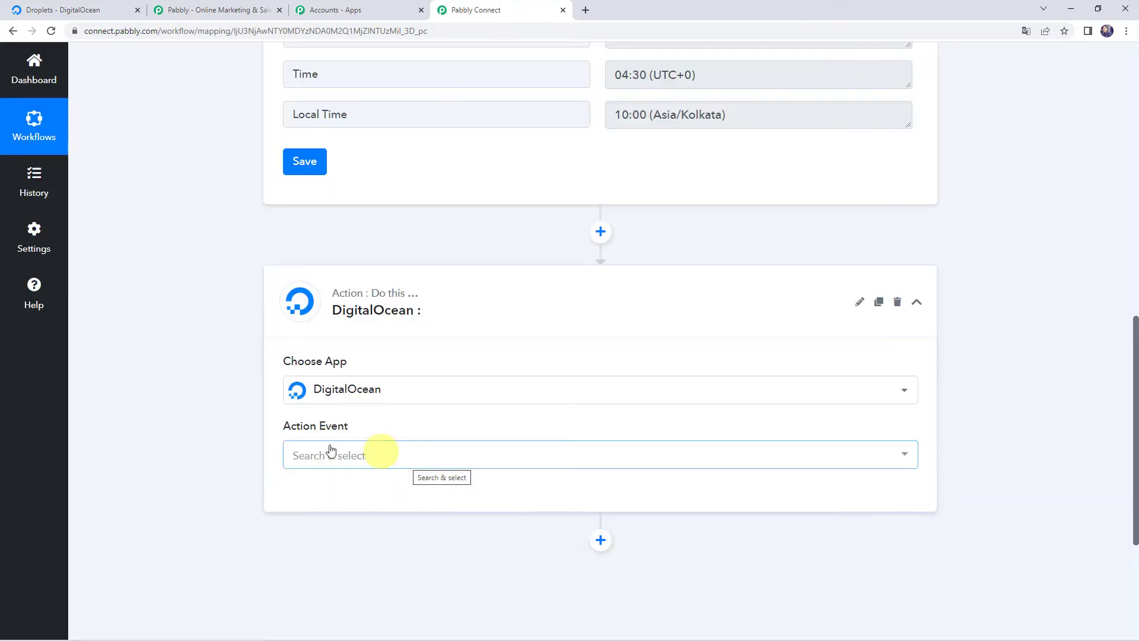
Choose the Power Droplet On/Off action event and start connecting the account
{"action": "left_click", "coordinate": [328, 453]}
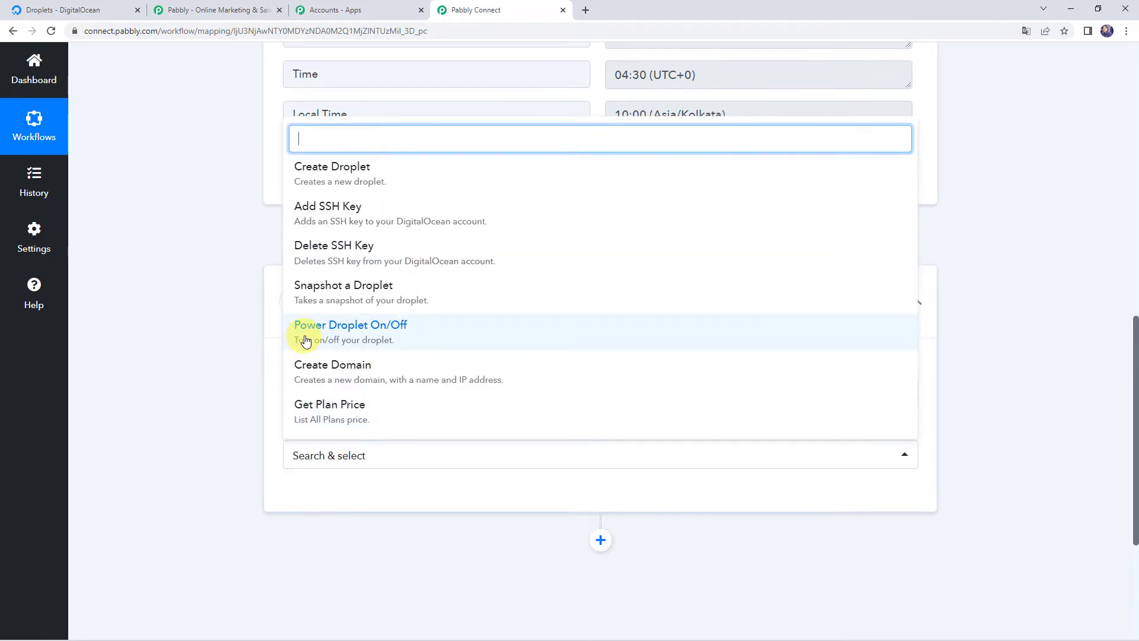
{"action": "left_click", "coordinate": [390, 337]}
{"action": "left_click", "coordinate": [321, 496]}
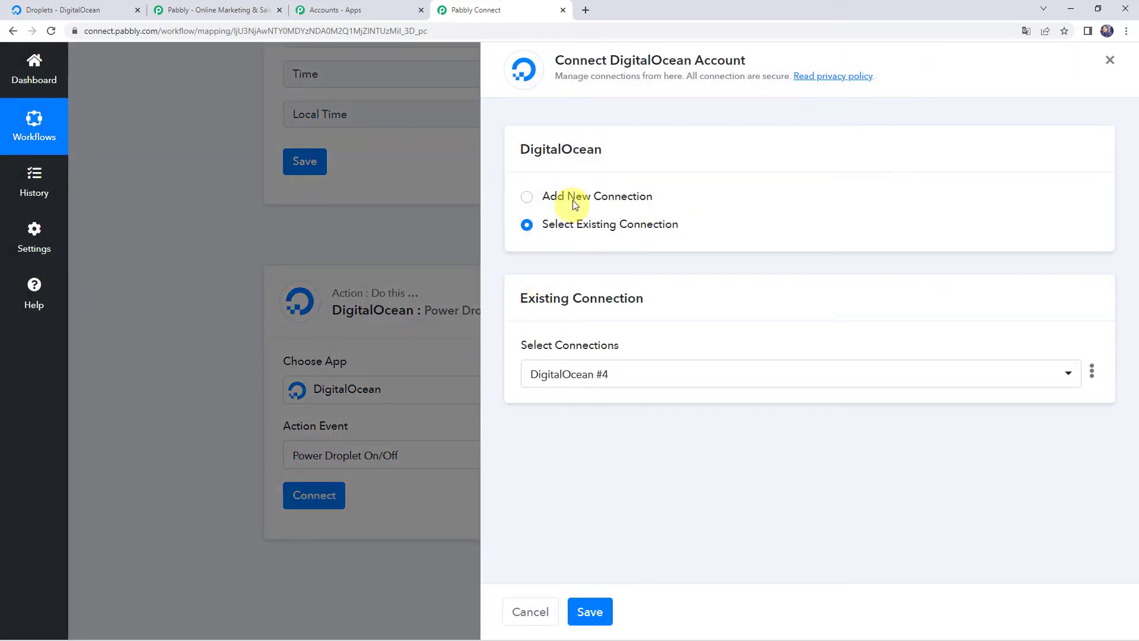
Add a new DigitalOcean connection, granting My Team access and authorizing the application
{"action": "left_click", "coordinate": [574, 199]}
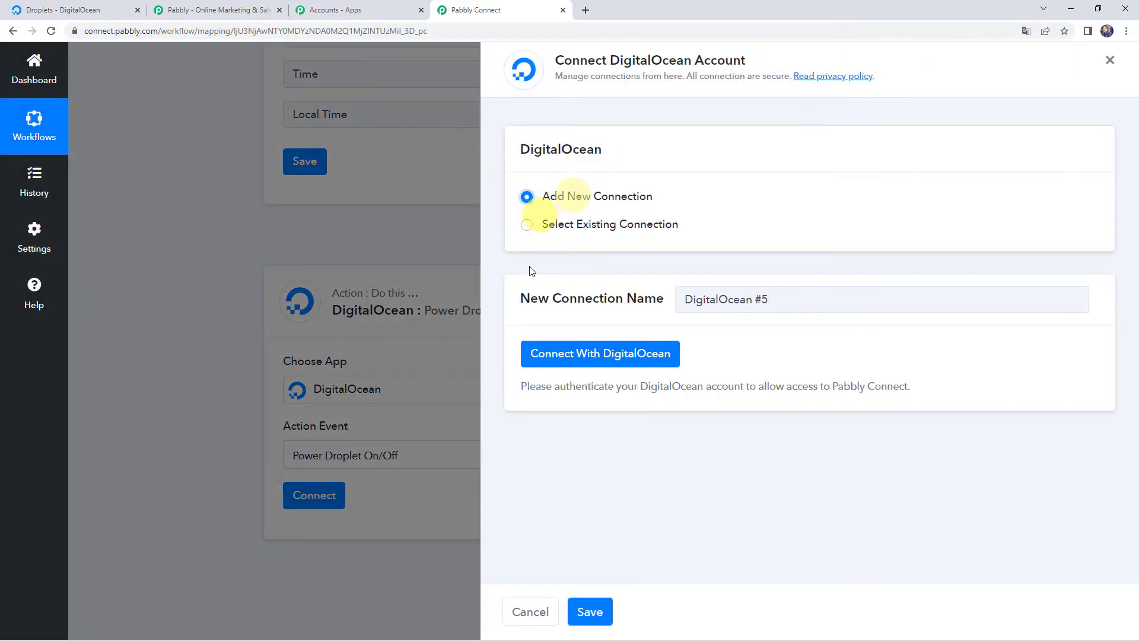
{"action": "left_click", "coordinate": [607, 355]}
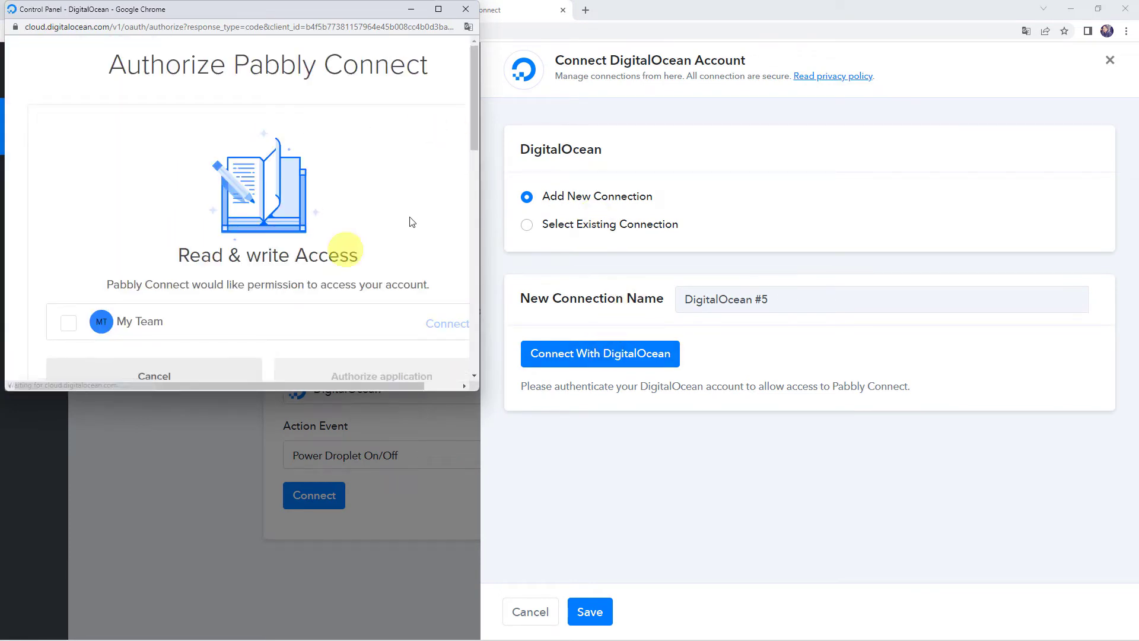
{"action": "scroll", "coordinate": [223, 236], "scroll_direction": "down", "scroll_amount": 1}
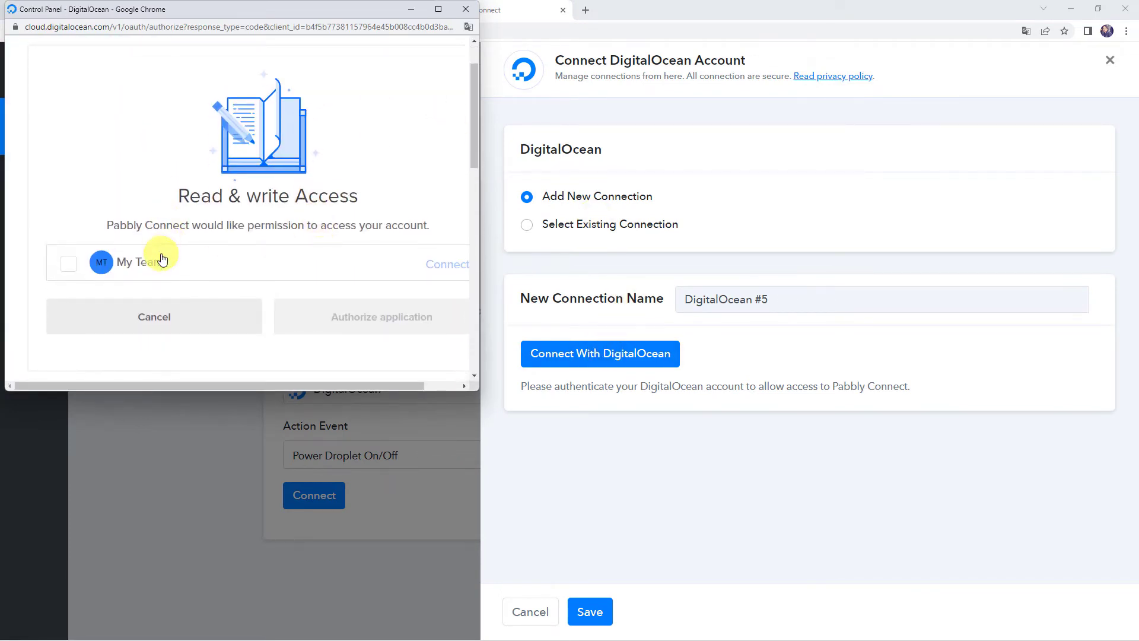
{"action": "left_click", "coordinate": [162, 259]}
{"action": "left_click", "coordinate": [355, 321]}
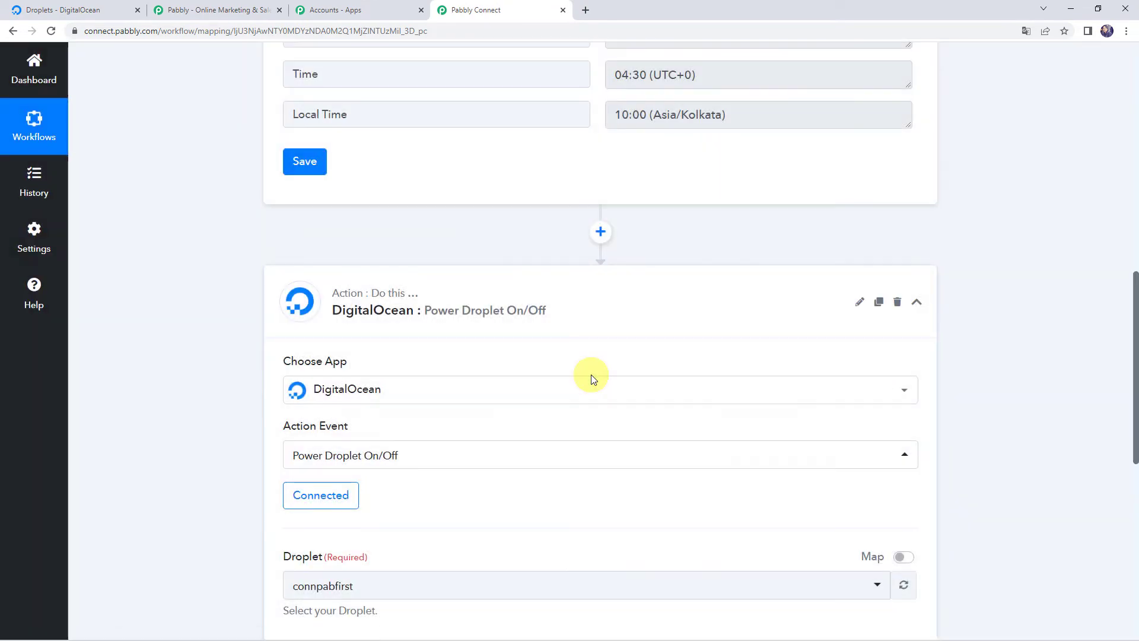
{"action": "scroll", "coordinate": [374, 388], "scroll_direction": "down", "scroll_amount": 3}
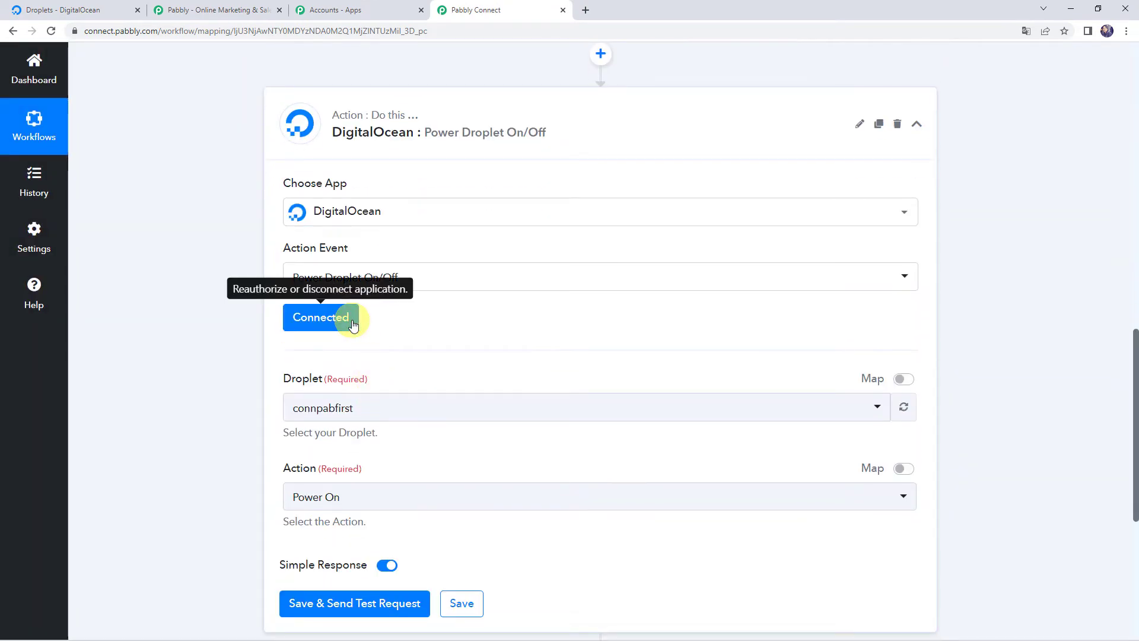
{"action": "scroll", "coordinate": [392, 315], "scroll_direction": "down", "scroll_amount": 2}
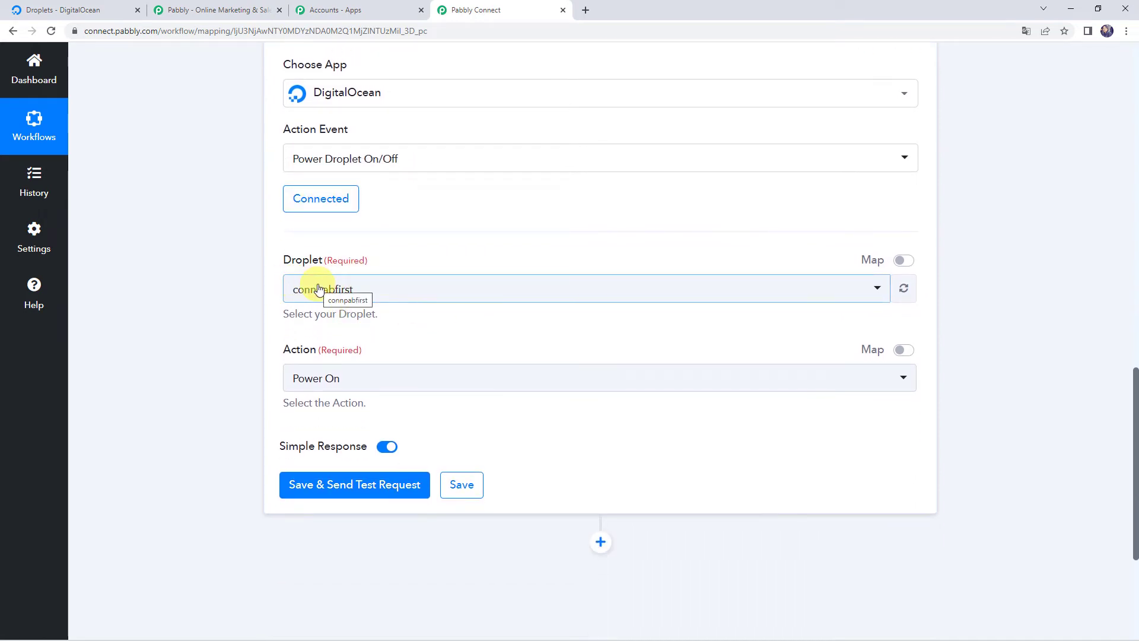
{"action": "left_click", "coordinate": [87, 6]}
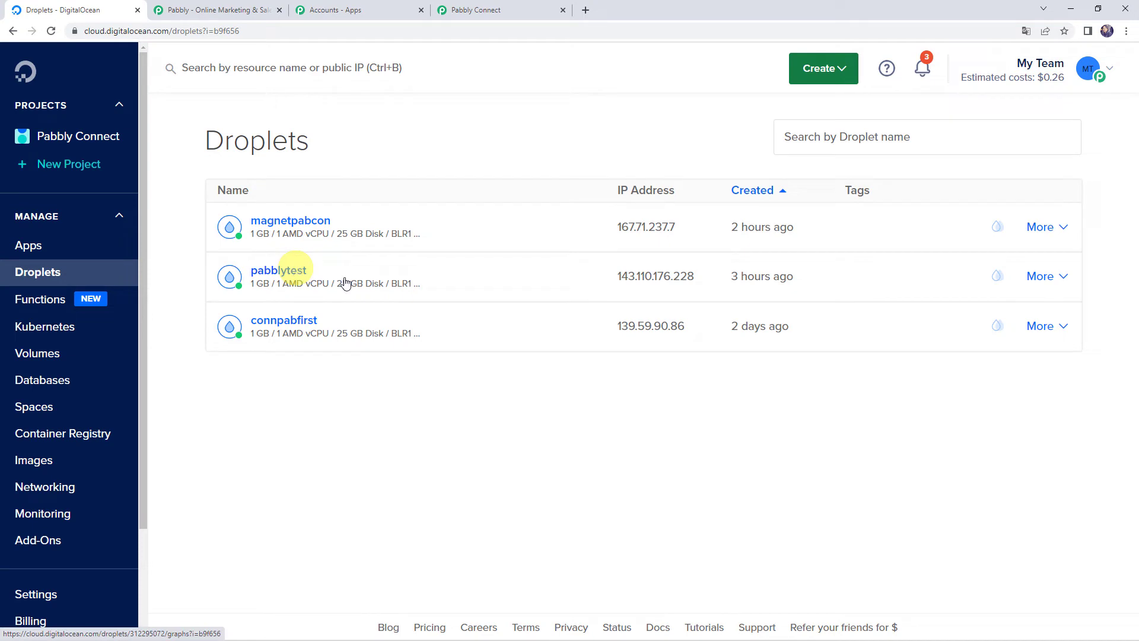
Choose pabblytest as the droplet and Power Off as the action
{"action": "left_click", "coordinate": [501, 9]}
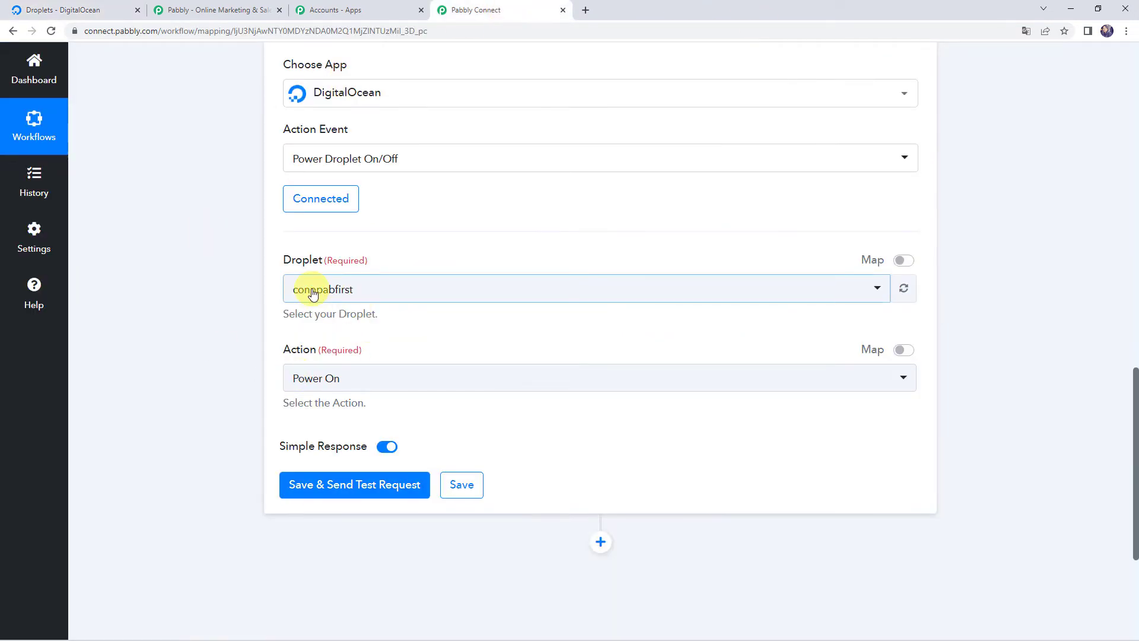
{"action": "left_click", "coordinate": [312, 292]}
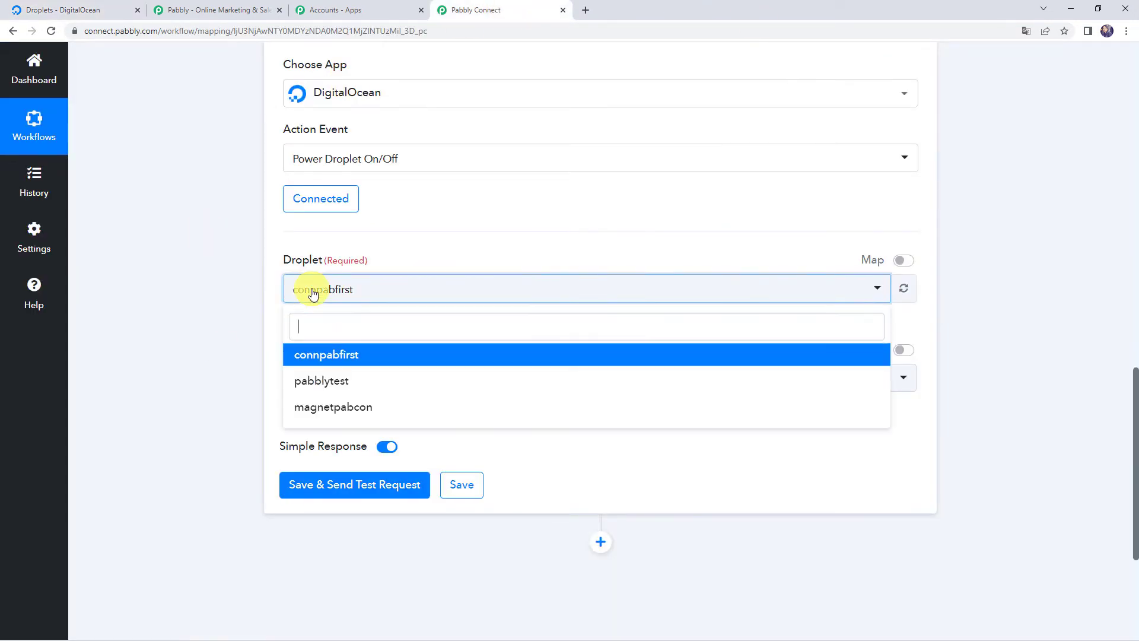
{"action": "left_click", "coordinate": [336, 382]}
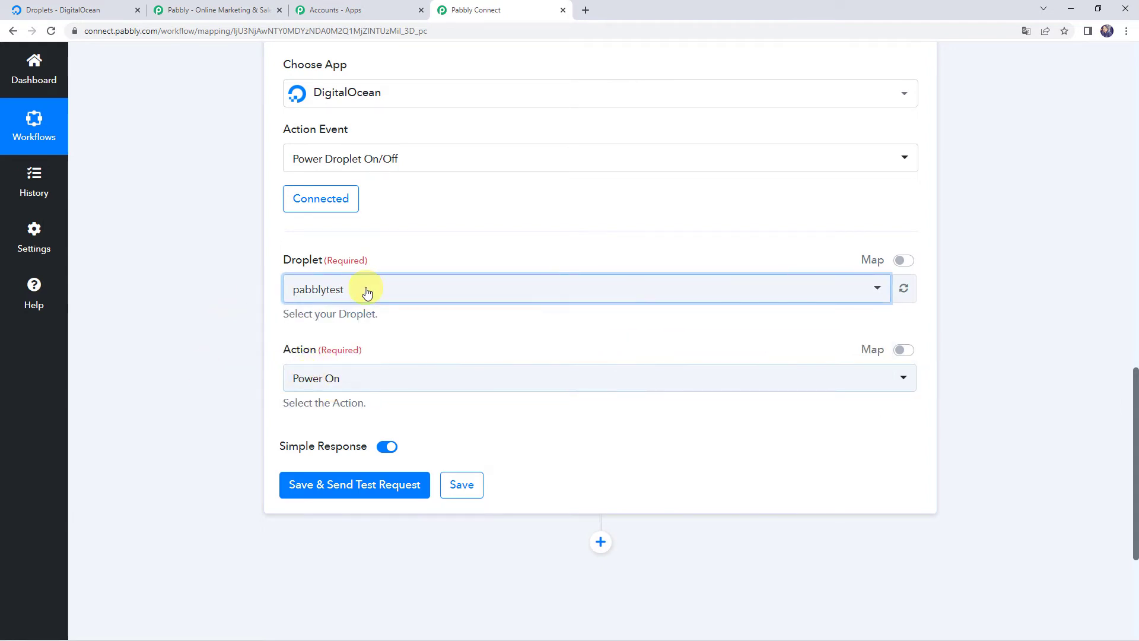
{"action": "left_click", "coordinate": [323, 385]}
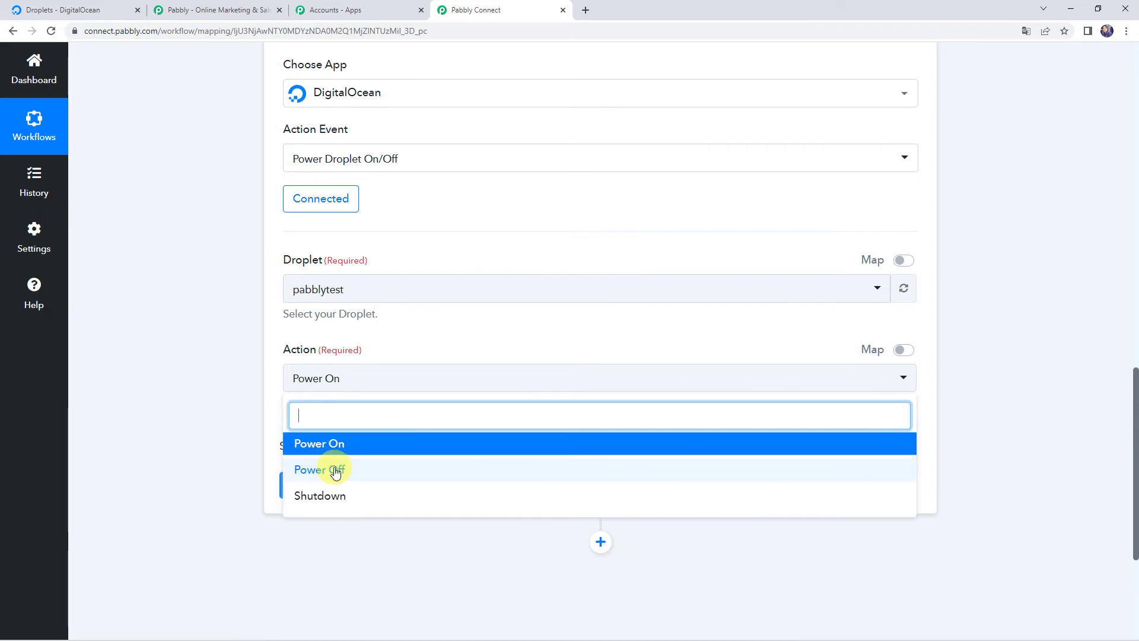
{"action": "left_click", "coordinate": [335, 469]}
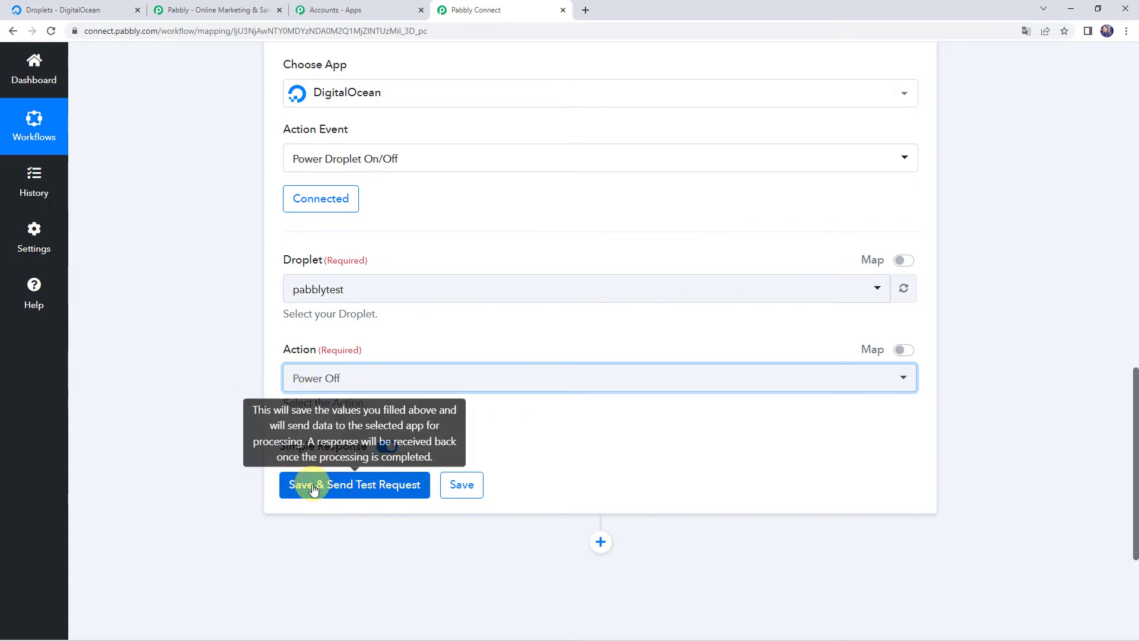
Save and send a test request, then check the droplet in DigitalOcean
{"action": "left_click", "coordinate": [313, 487]}
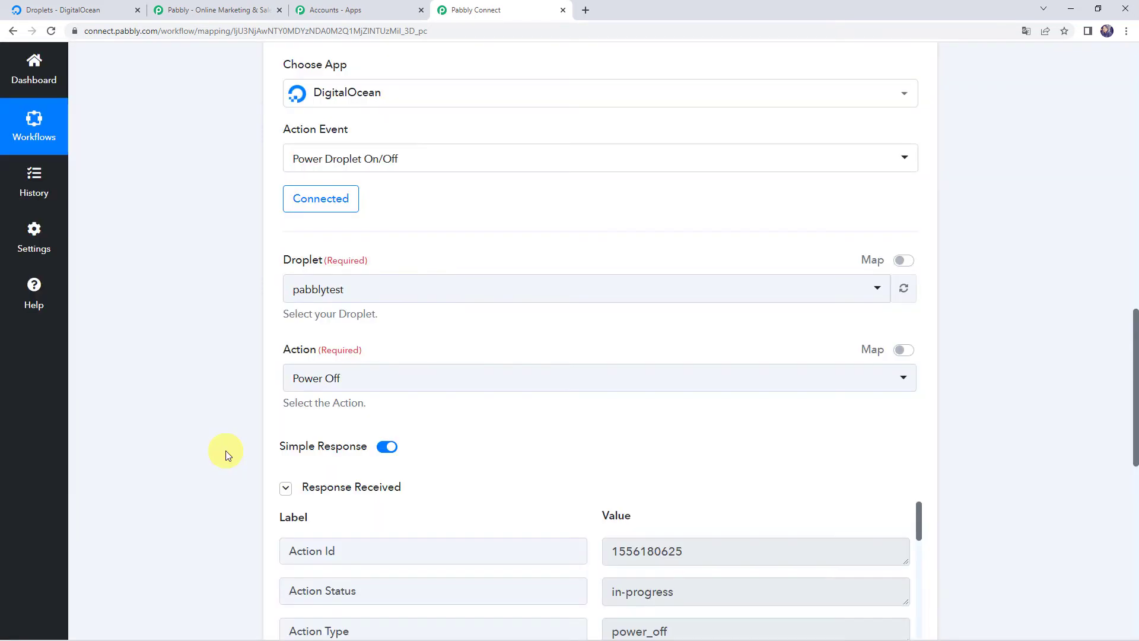
{"action": "scroll", "coordinate": [225, 450], "scroll_direction": "down", "scroll_amount": 4}
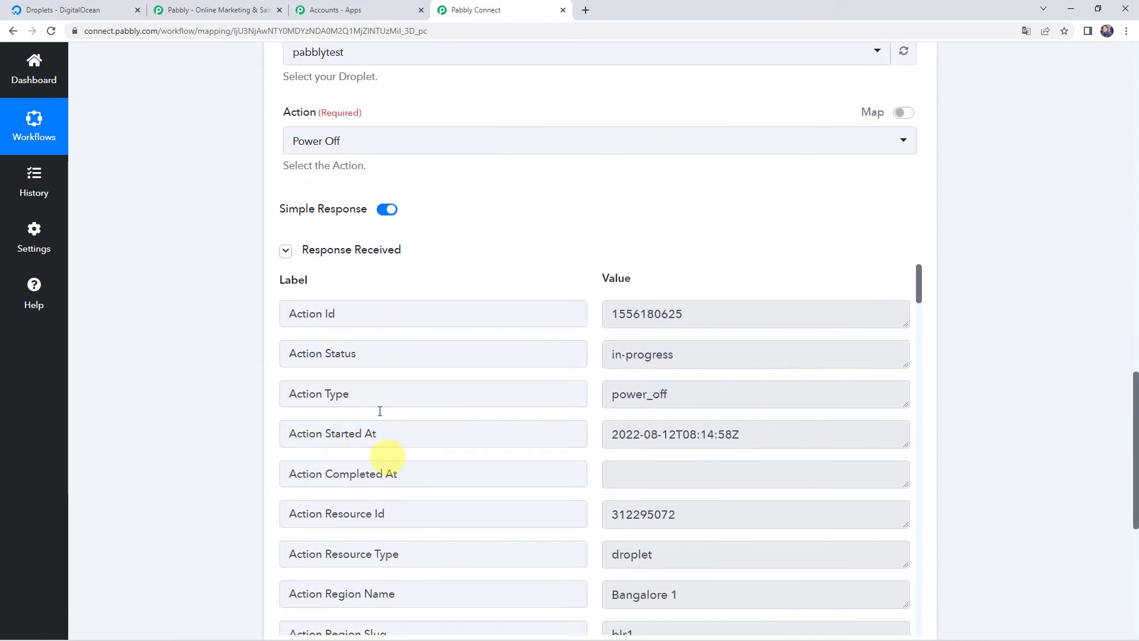
{"action": "scroll", "coordinate": [299, 390], "scroll_direction": "up", "scroll_amount": 3}
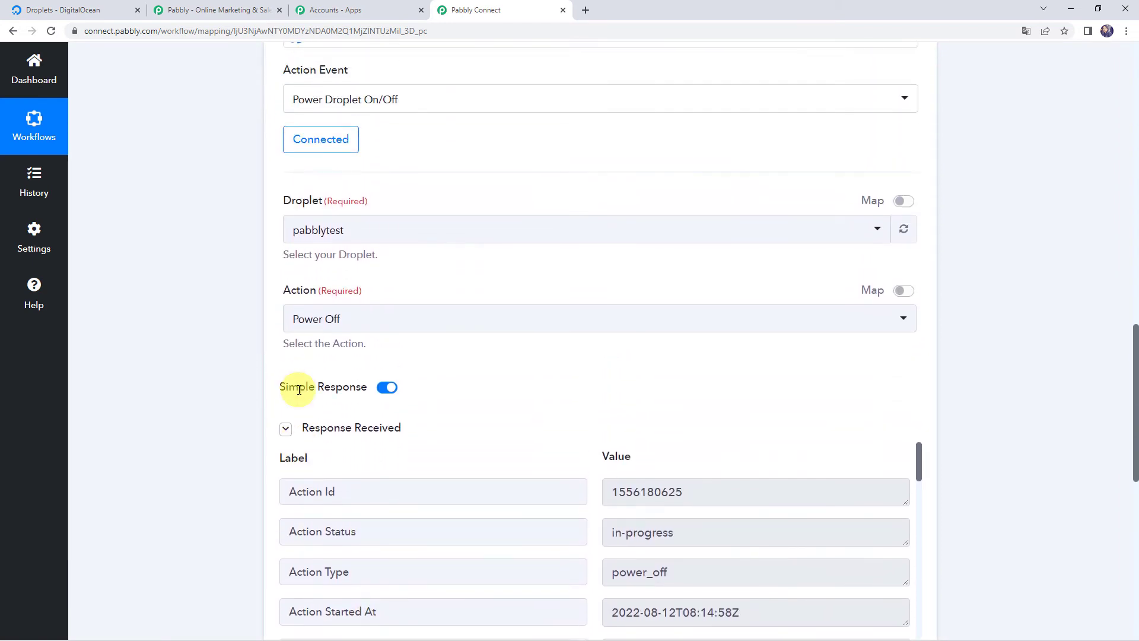
{"action": "left_click", "coordinate": [62, 10]}
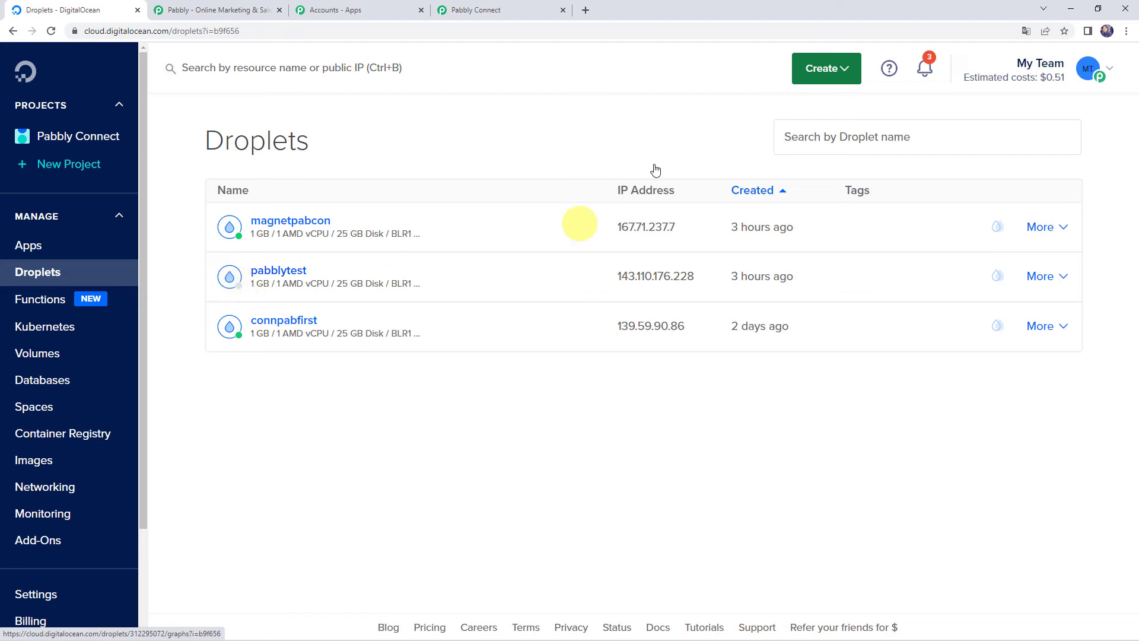
Save the pabblytest Power Off action step and dismiss the Data Saved Successfully confirmation
{"action": "left_click", "coordinate": [521, 13]}
{"action": "scroll", "coordinate": [257, 356], "scroll_direction": "down", "scroll_amount": 5}
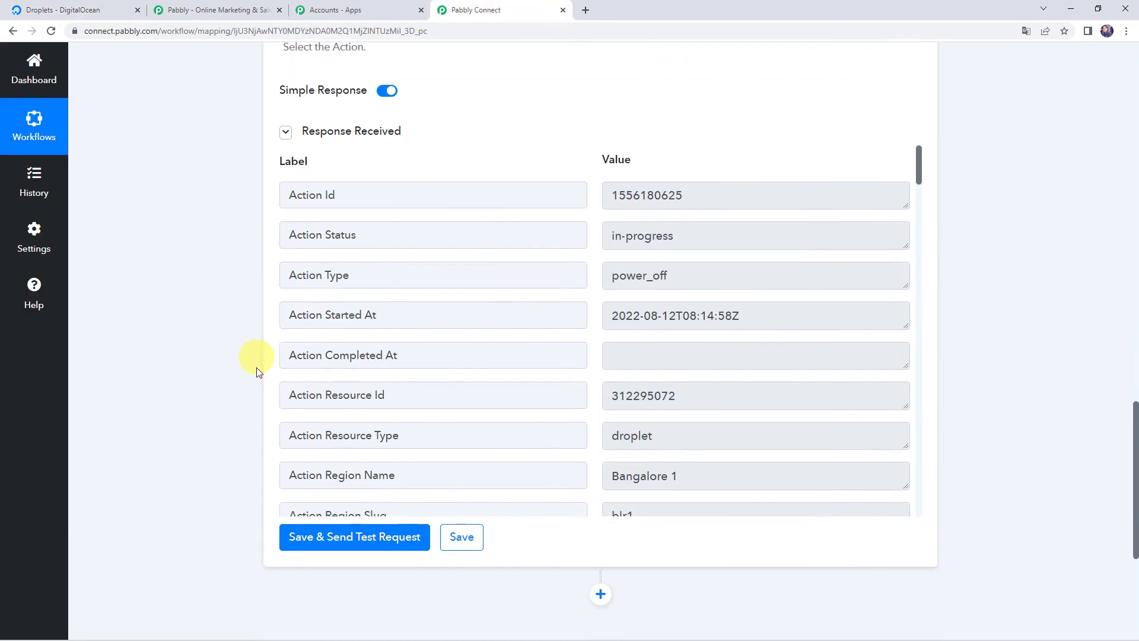
{"action": "scroll", "coordinate": [451, 501], "scroll_direction": "down", "scroll_amount": 1}
{"action": "left_click", "coordinate": [462, 537]}
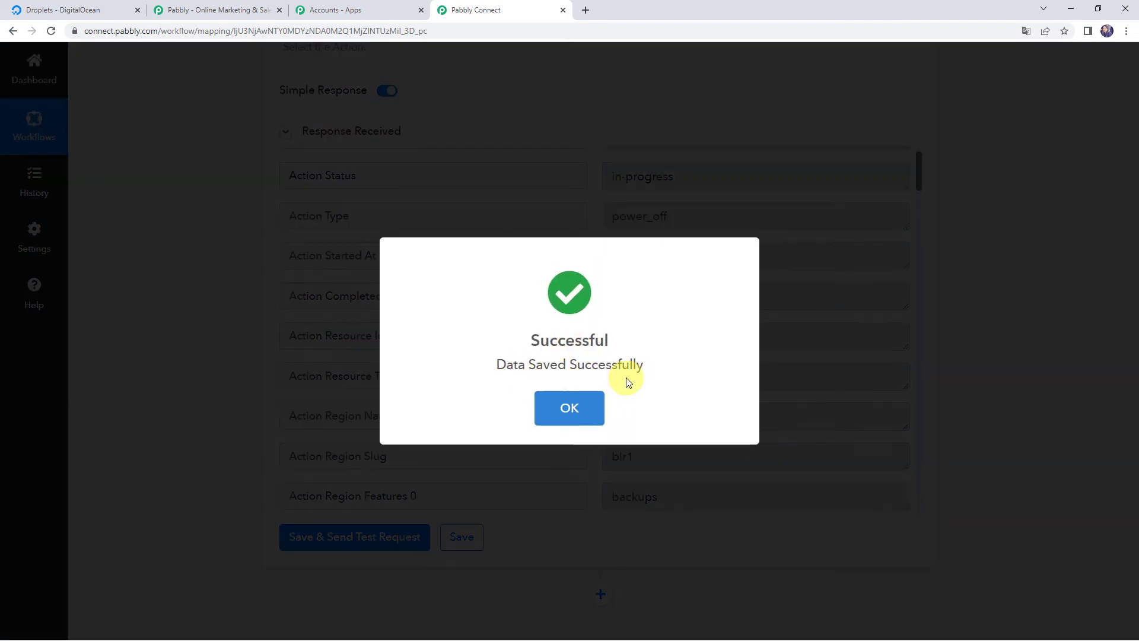
{"action": "key", "text": "Return"}
{"action": "scroll", "coordinate": [213, 450], "scroll_direction": "up", "scroll_amount": 5}
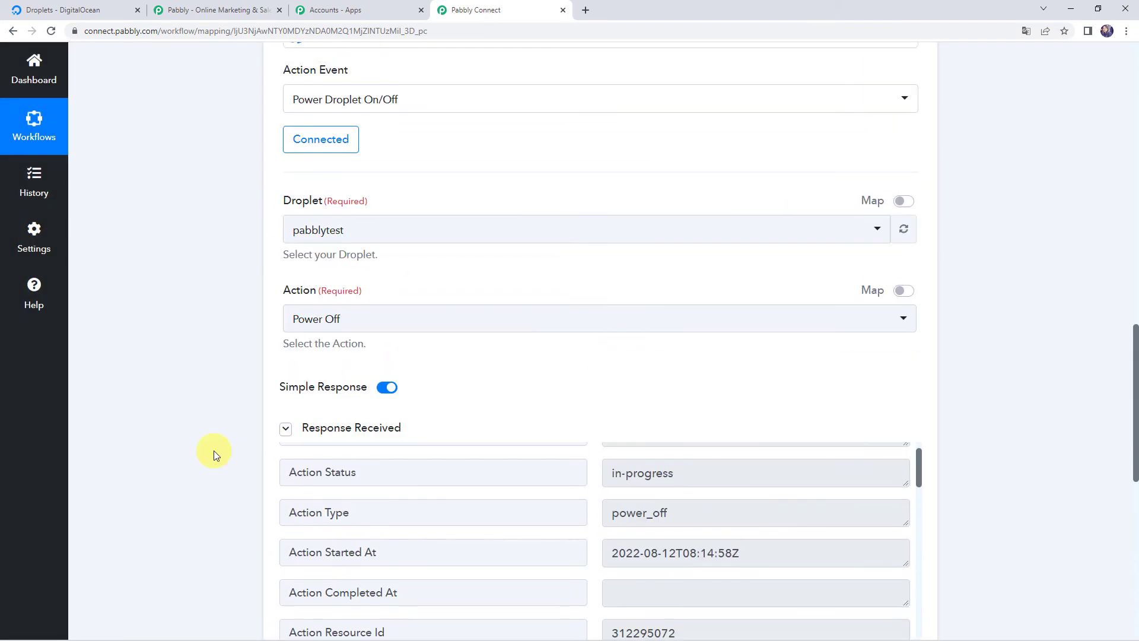
{"action": "scroll", "coordinate": [214, 454], "scroll_direction": "up", "scroll_amount": 1}
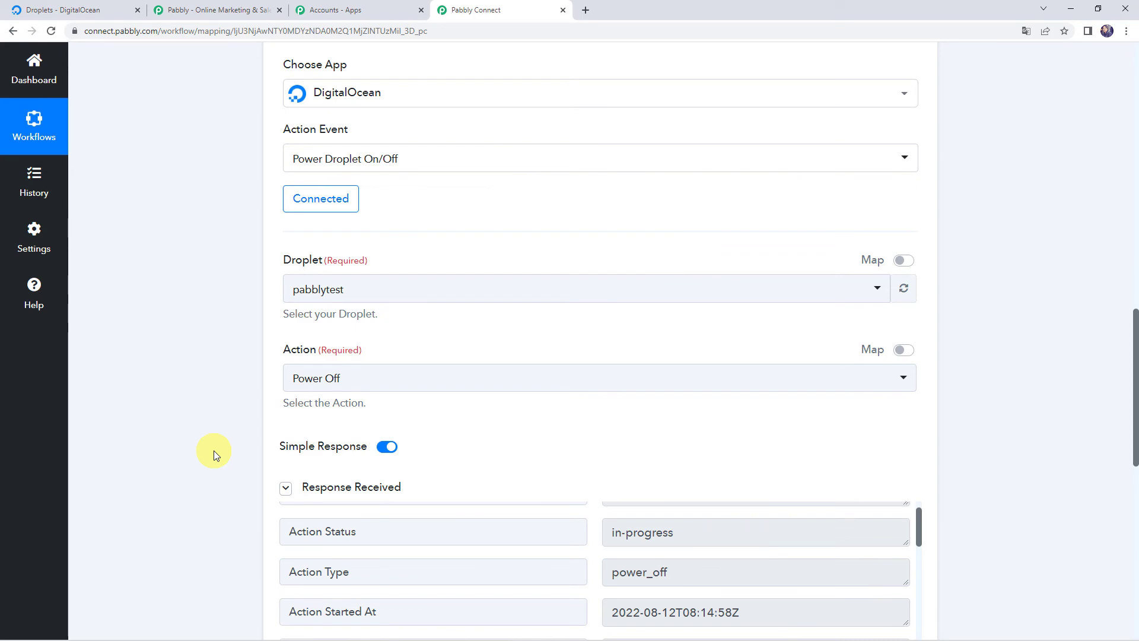
Scroll through the workflow to review the Monday 10:00 trigger and pabblytest Power Off action
{"action": "scroll", "coordinate": [213, 450], "scroll_direction": "up", "scroll_amount": 12}
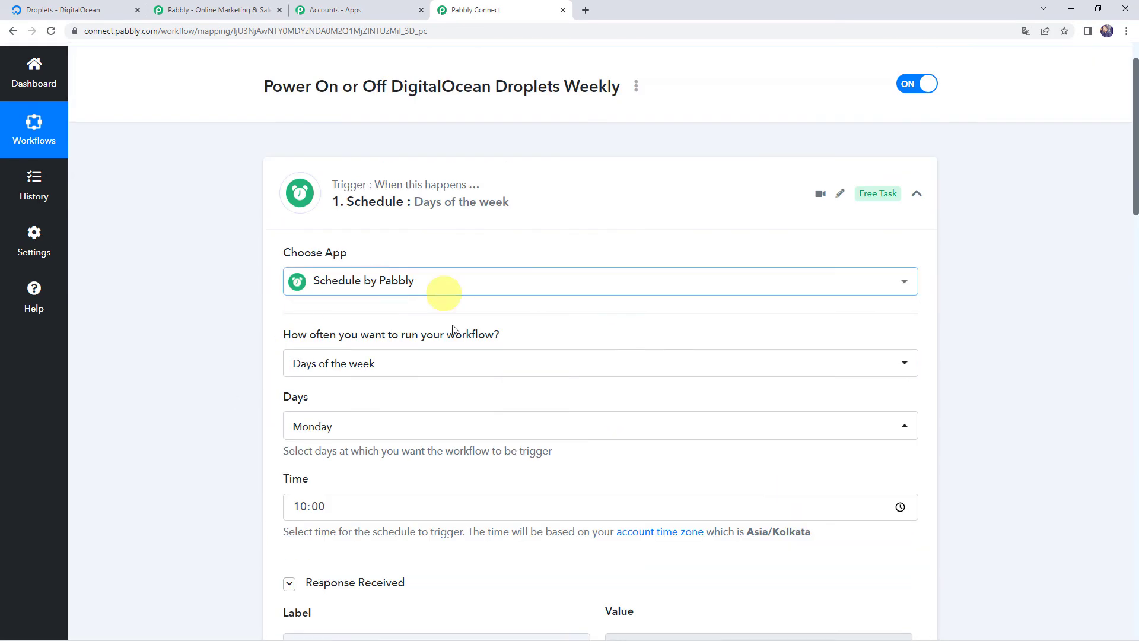
{"action": "scroll", "coordinate": [173, 451], "scroll_direction": "down", "scroll_amount": 4}
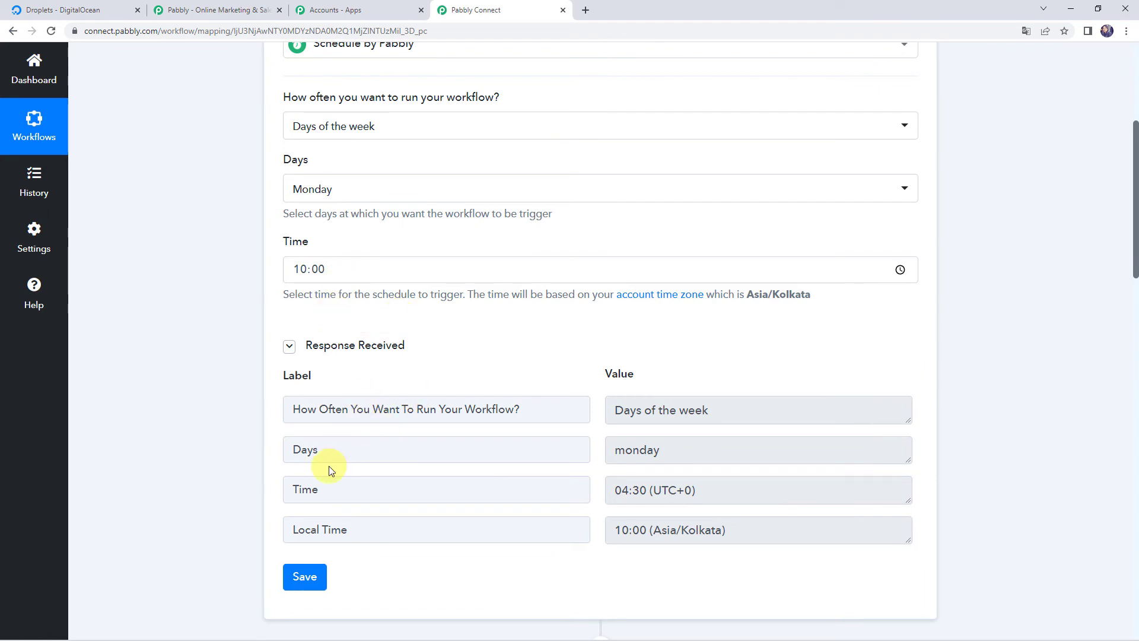
{"action": "scroll", "coordinate": [193, 454], "scroll_direction": "down", "scroll_amount": 10}
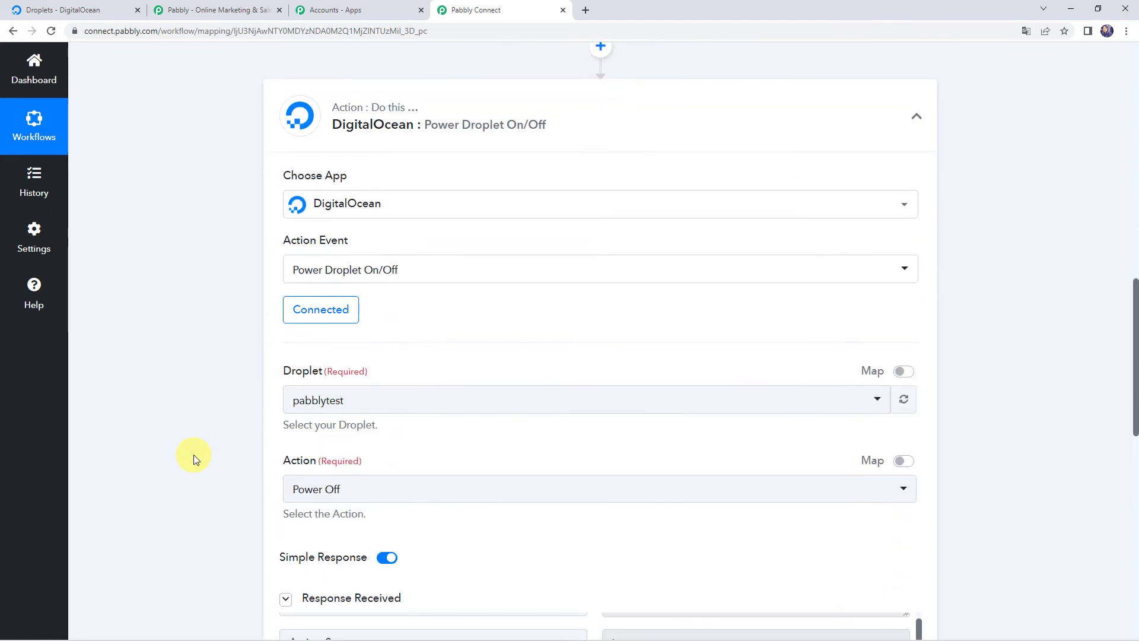
{"action": "scroll", "coordinate": [194, 454], "scroll_direction": "down", "scroll_amount": 2}
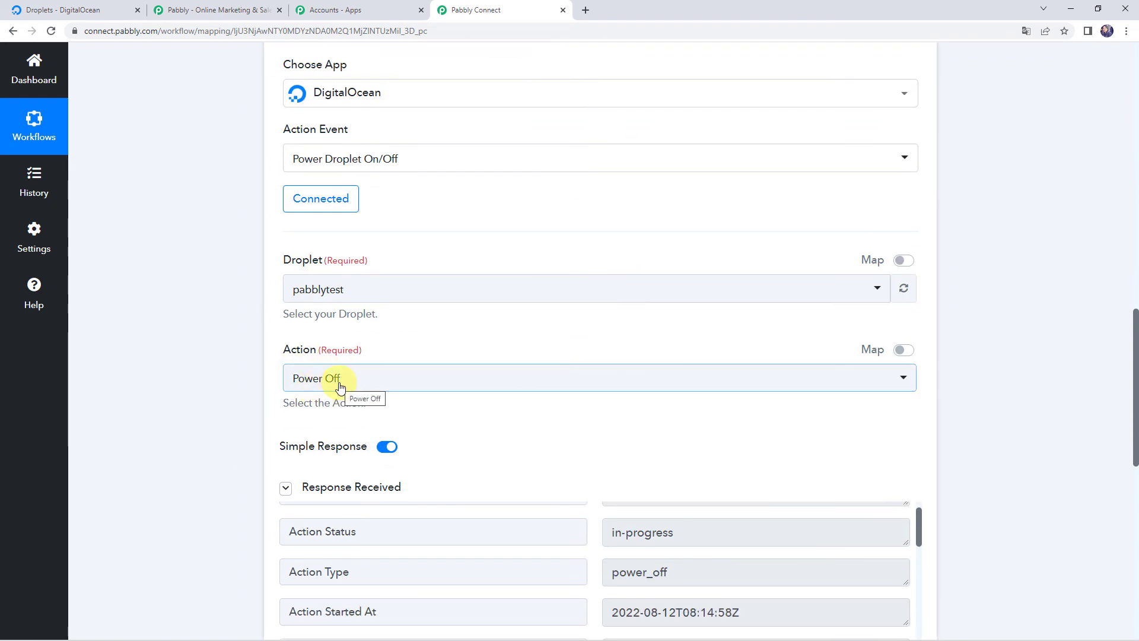
{"action": "scroll", "coordinate": [224, 420], "scroll_direction": "up", "scroll_amount": 4}
Collapse the DigitalOcean action and the Schedule trigger into compact summary steps
{"action": "left_click", "coordinate": [558, 308]}
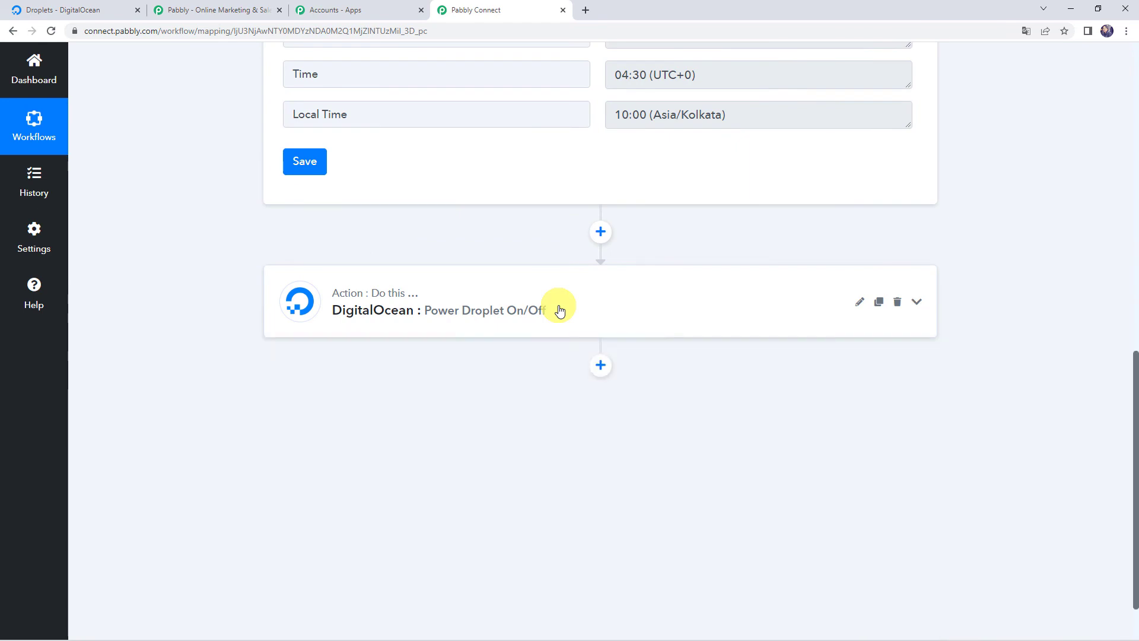
{"action": "scroll", "coordinate": [554, 307], "scroll_direction": "up", "scroll_amount": 10}
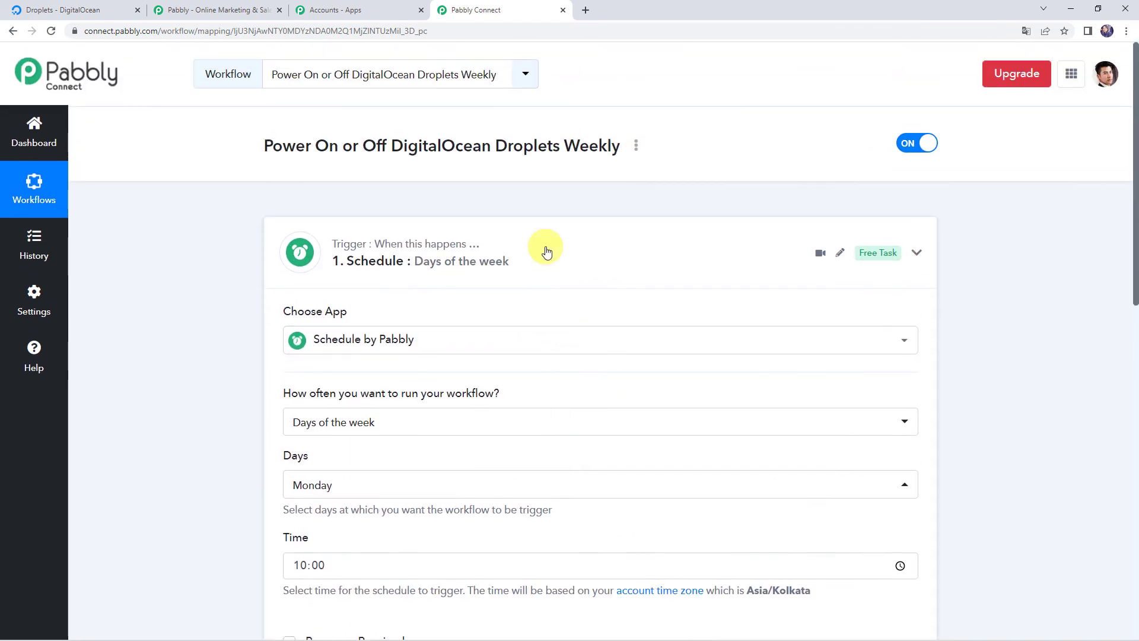
{"action": "left_click", "coordinate": [546, 252]}
{"action": "mouse_move", "coordinate": [496, 258]}
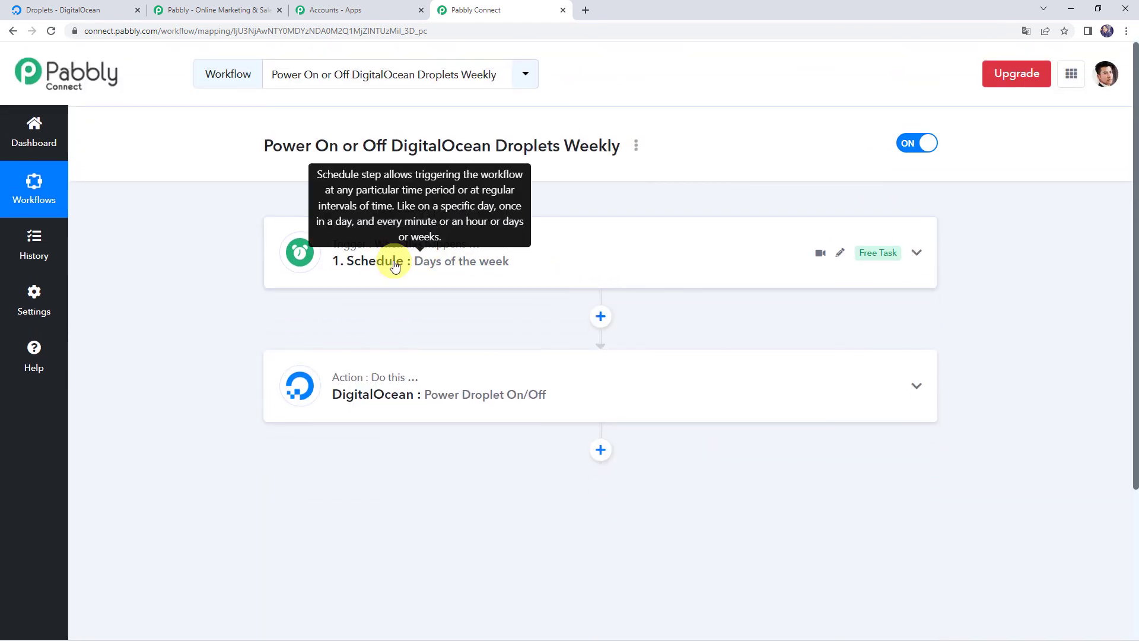